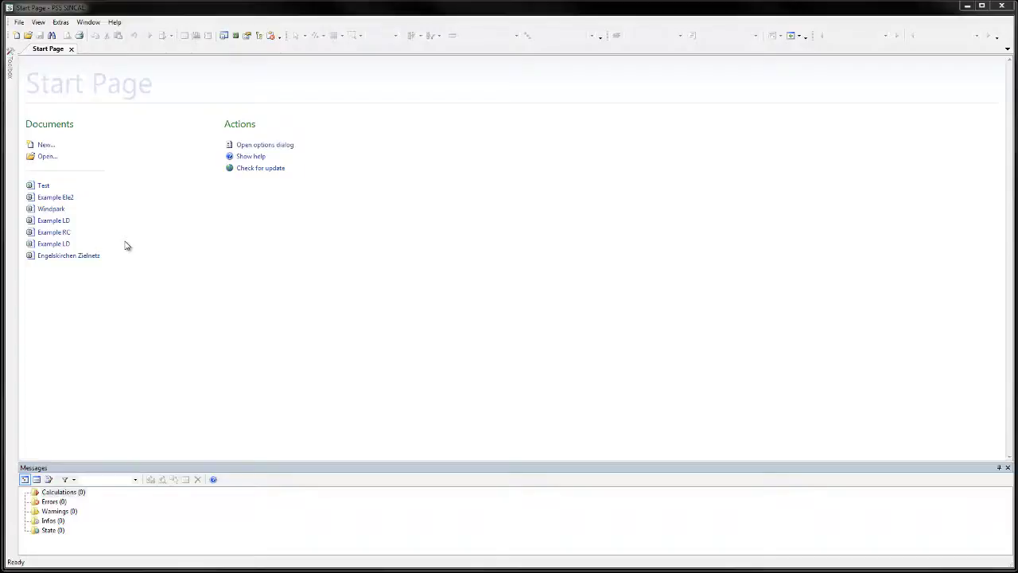
# Create a new electrical schematic network and start a PSS E import of the savnw files.
pyautogui.click(44, 144)
pyautogui.click(471, 252)
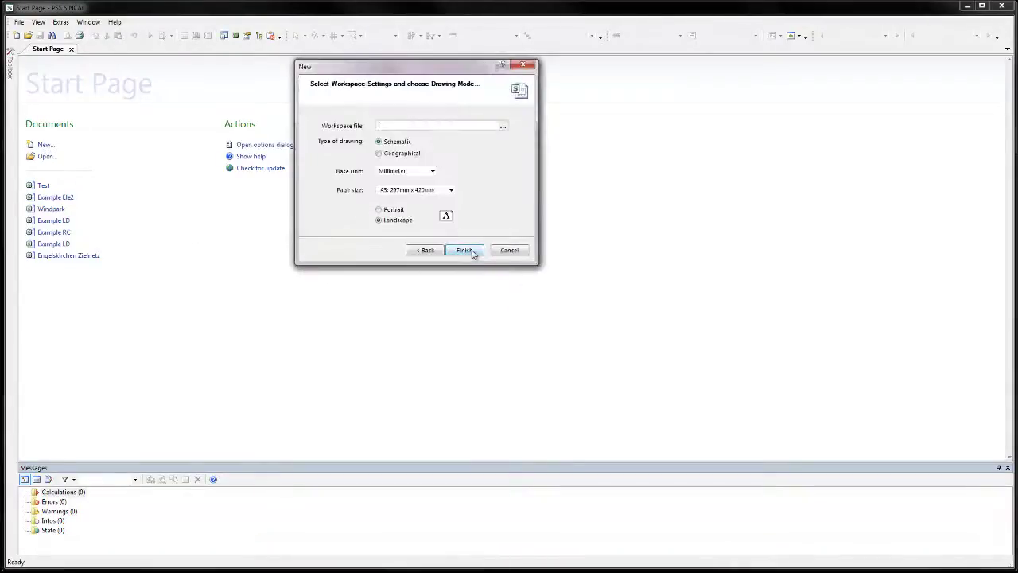
pyautogui.click(465, 250)
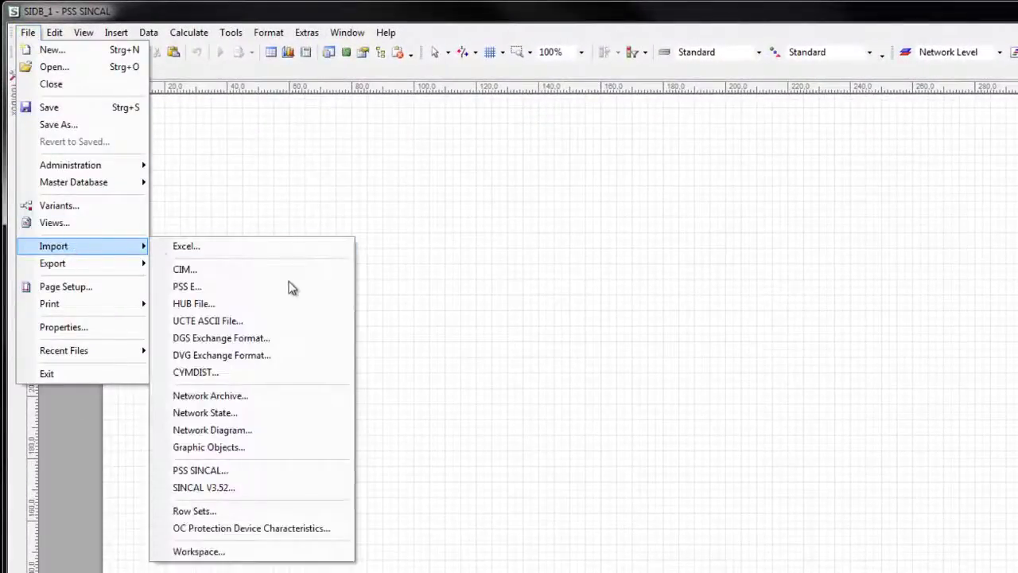
pyautogui.click(294, 297)
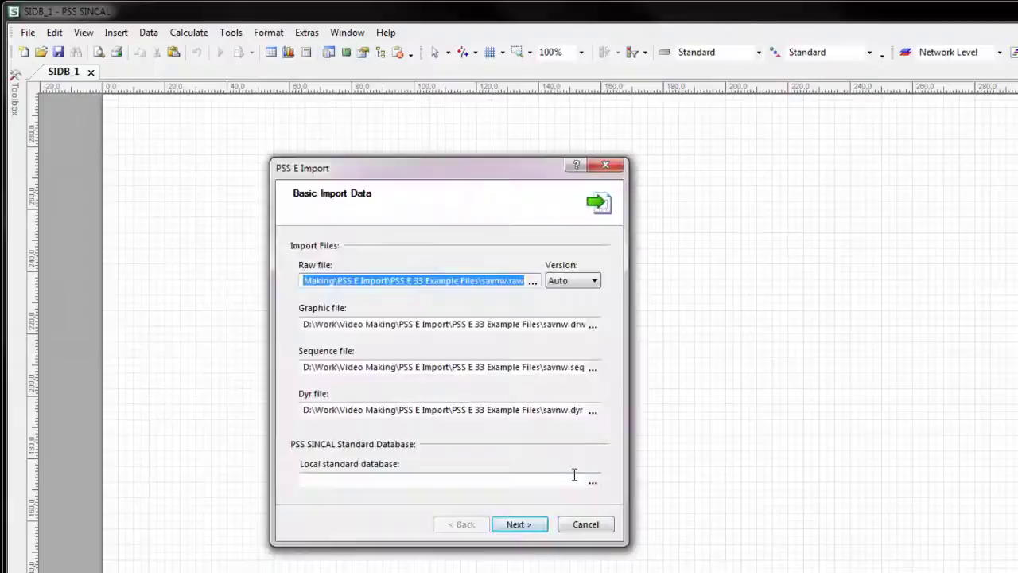
pyautogui.click(571, 477)
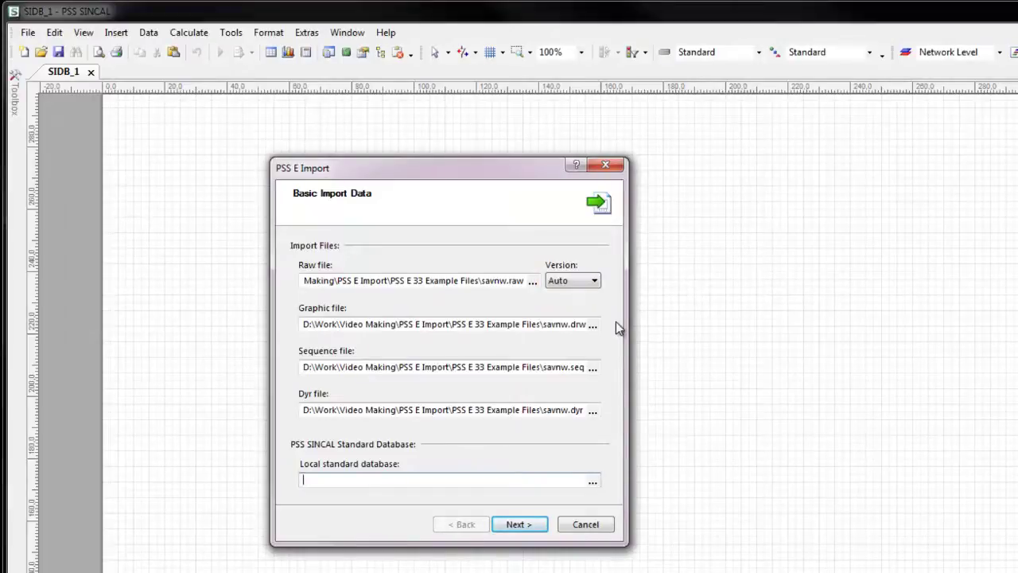
# Import the savnw PSS E files with the file version left on Auto.
pyautogui.click(596, 282)
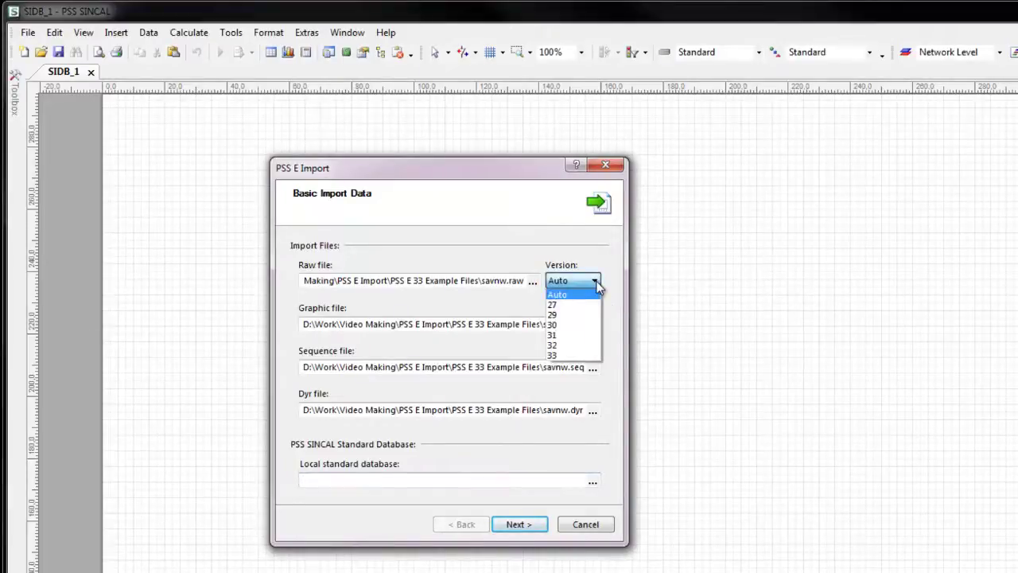
pyautogui.click(592, 295)
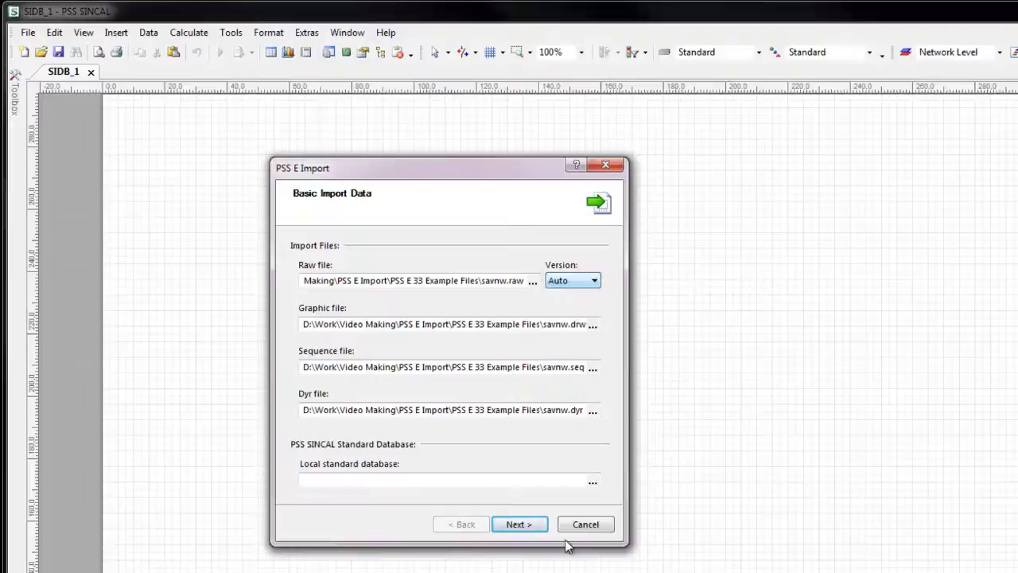
pyautogui.click(532, 526)
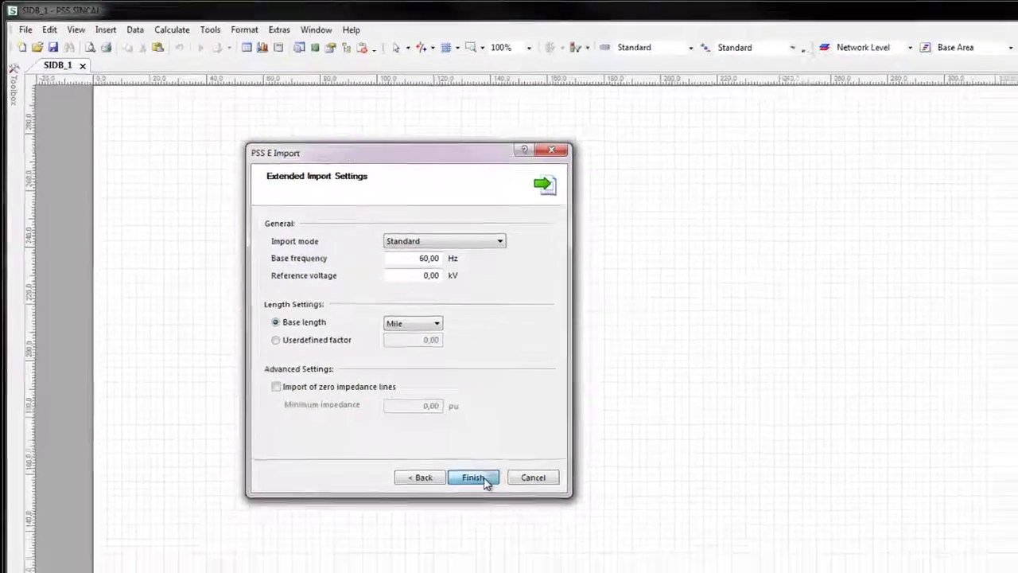
pyautogui.click(485, 479)
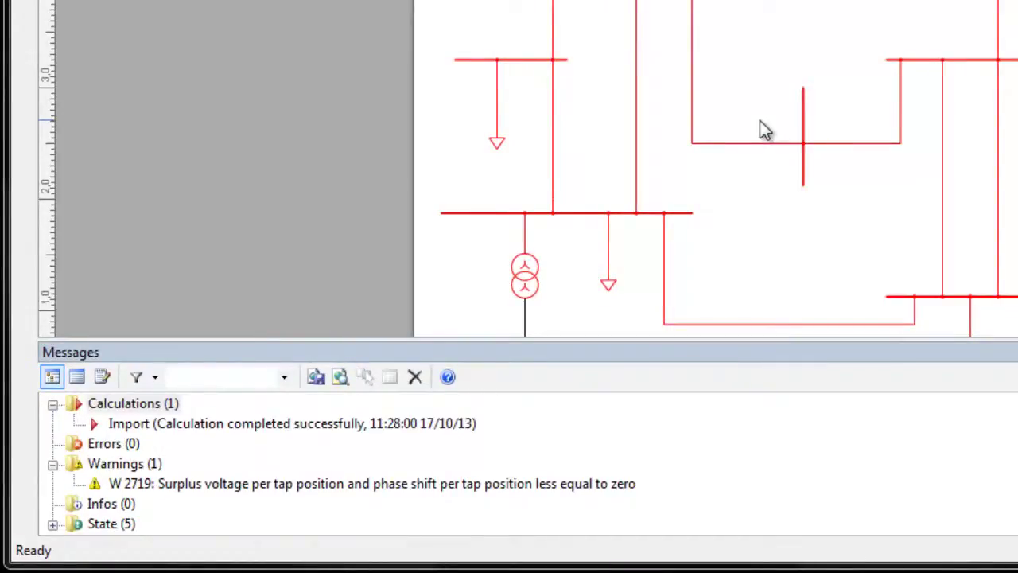
pyautogui.scroll(-1, 760, 131)
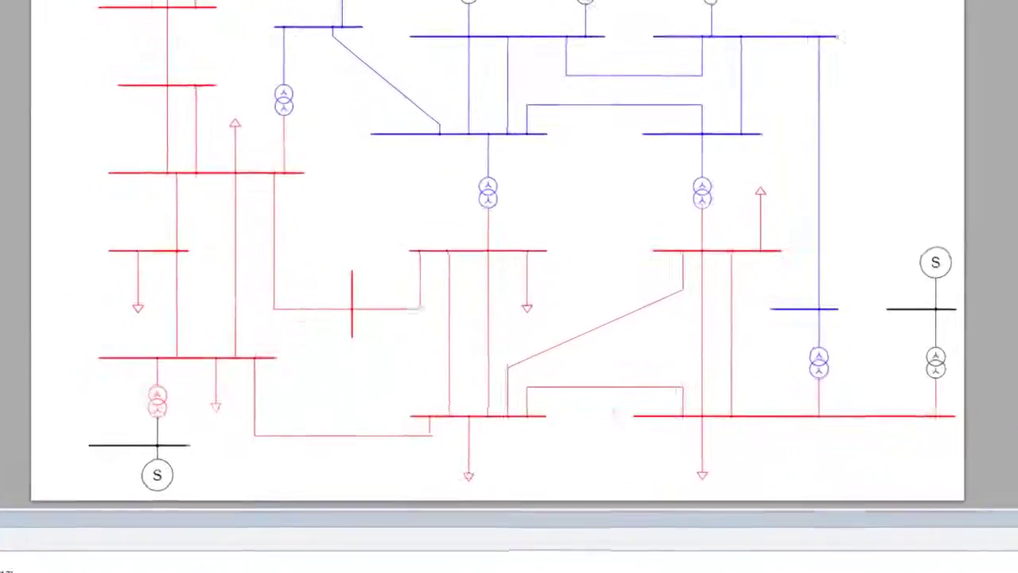
# Add a new variant named 'PSS E' under Base Variant and activate it.
pyautogui.doubleClick(940, 562)
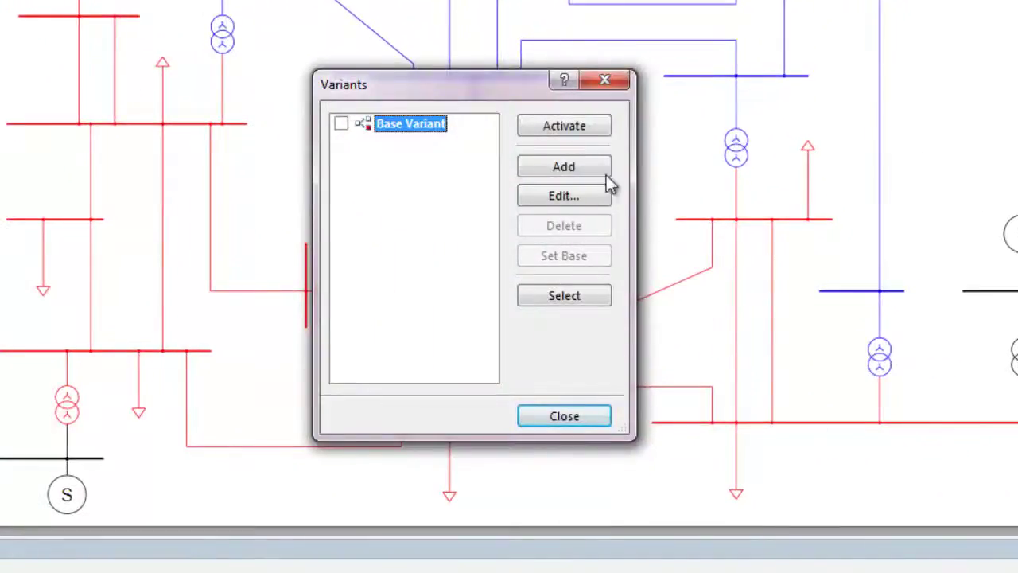
pyautogui.click(551, 170)
pyautogui.rightClick(430, 146)
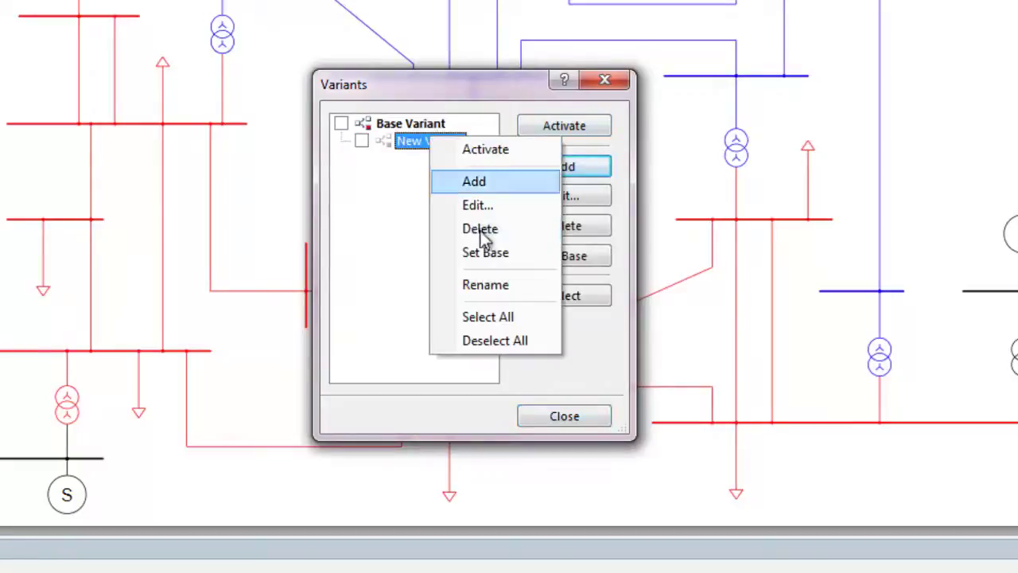
pyautogui.click(493, 286)
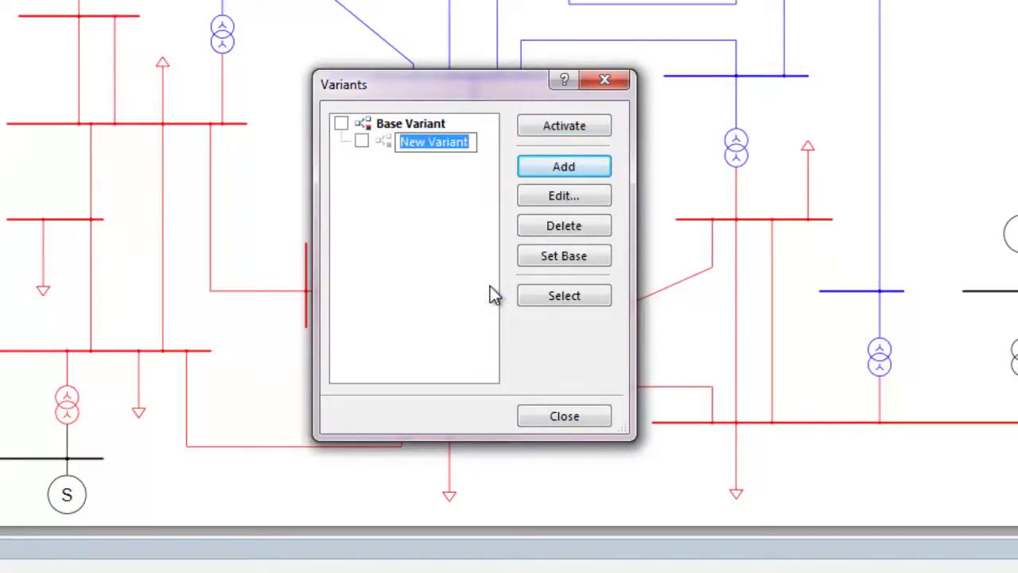
pyautogui.write('PSS E')
pyautogui.click(362, 141)
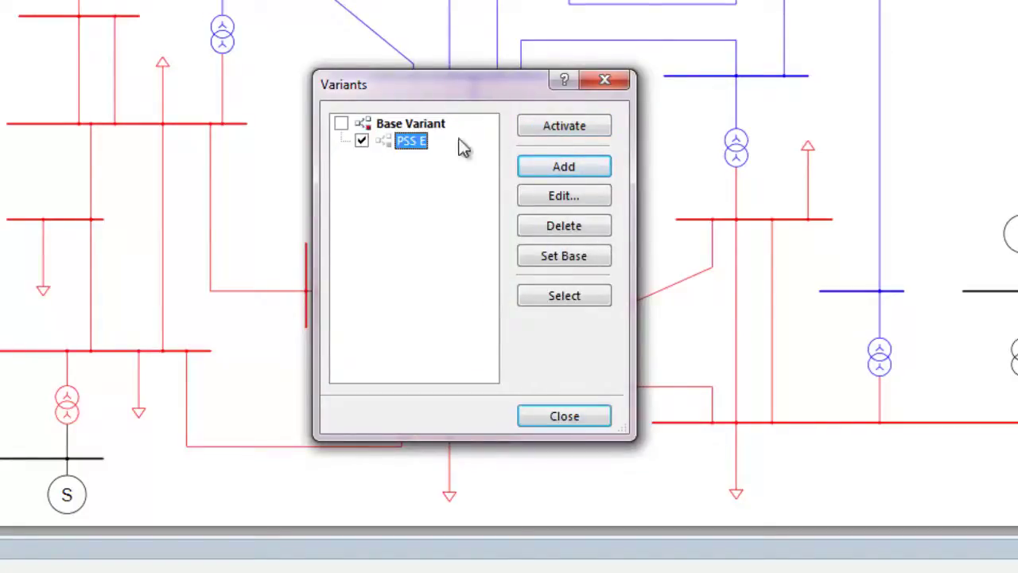
pyautogui.click(547, 127)
pyautogui.click(344, 124)
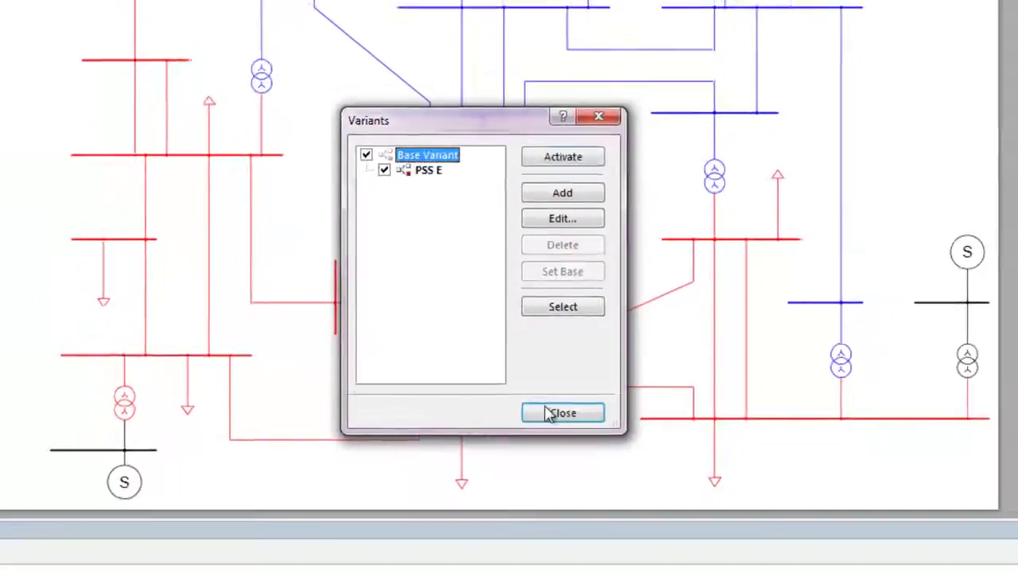
pyautogui.click(564, 416)
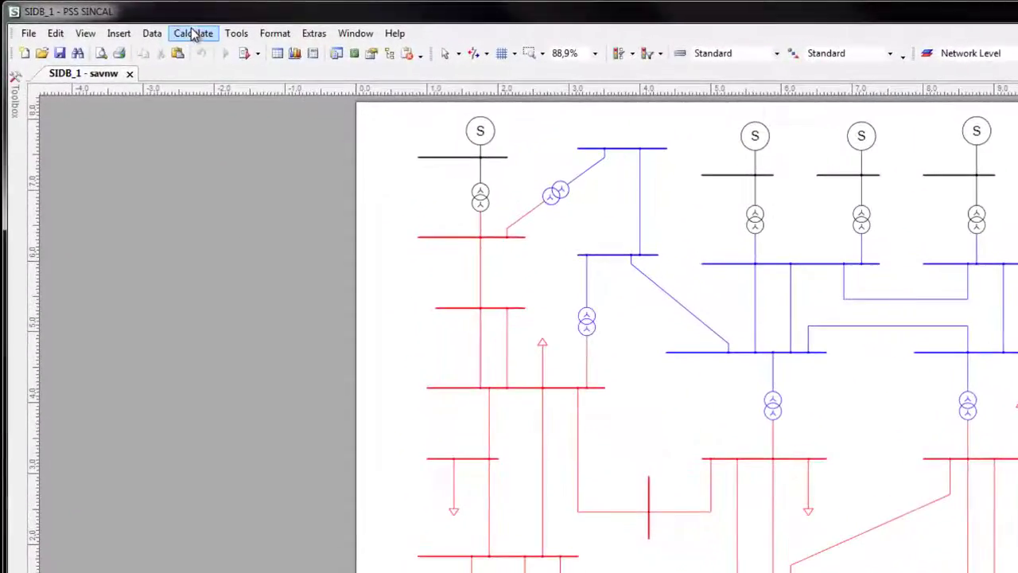
# Run the PSS E load flow calculation.
pyautogui.click(129, 21)
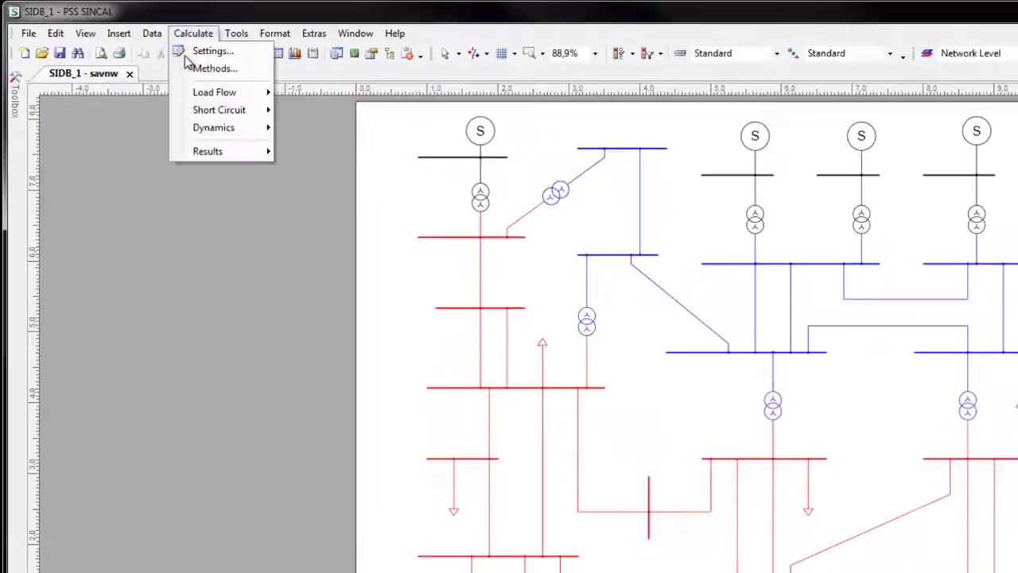
pyautogui.moveTo(223, 92)
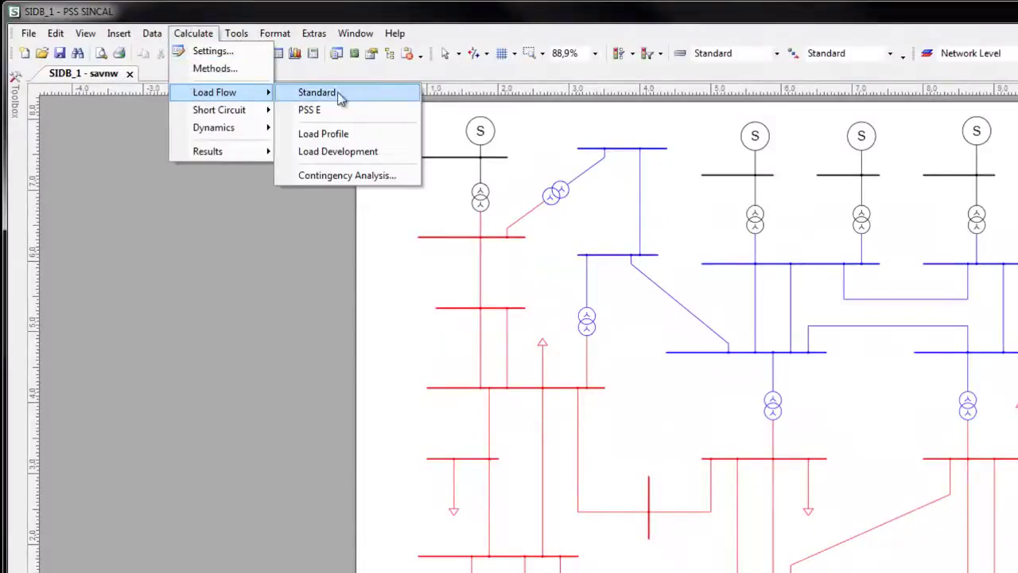
pyautogui.click(370, 117)
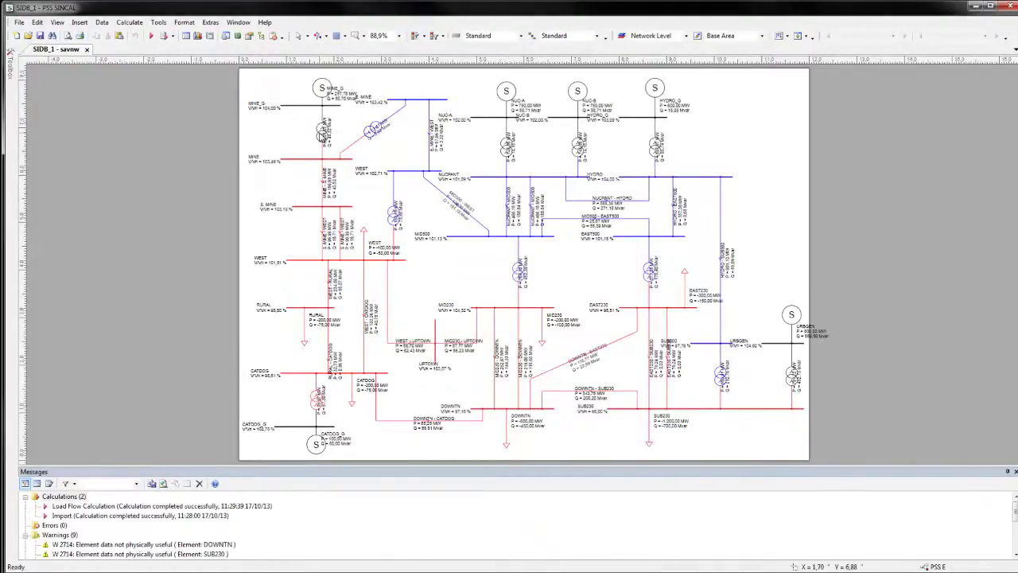
# Make Base Variant the active network variant again.
pyautogui.doubleClick(939, 566)
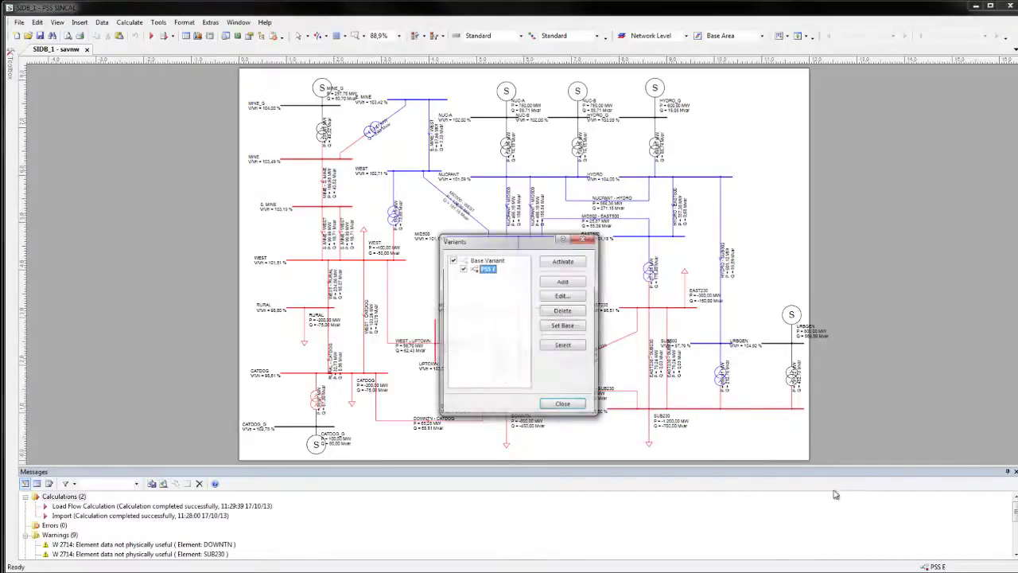
pyautogui.click(493, 261)
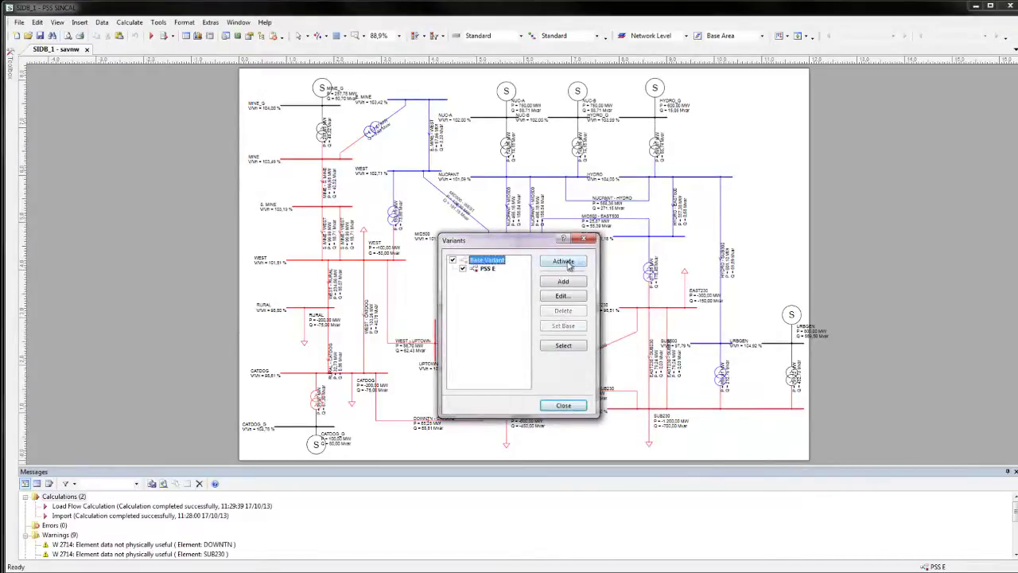
pyautogui.click(566, 263)
pyautogui.click(563, 406)
# Run a standard load flow calculation.
pyautogui.click(128, 22)
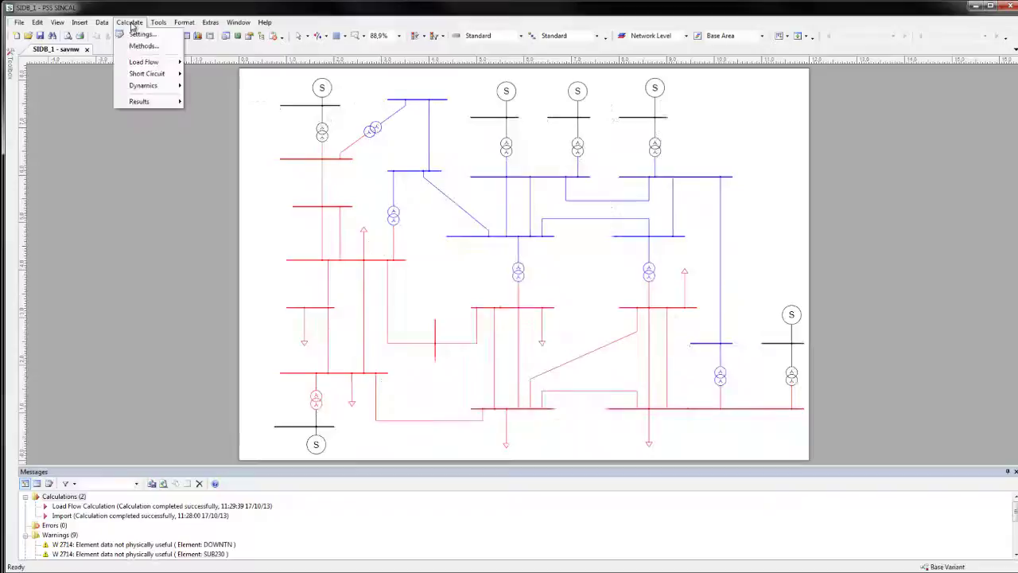
pyautogui.moveTo(151, 64)
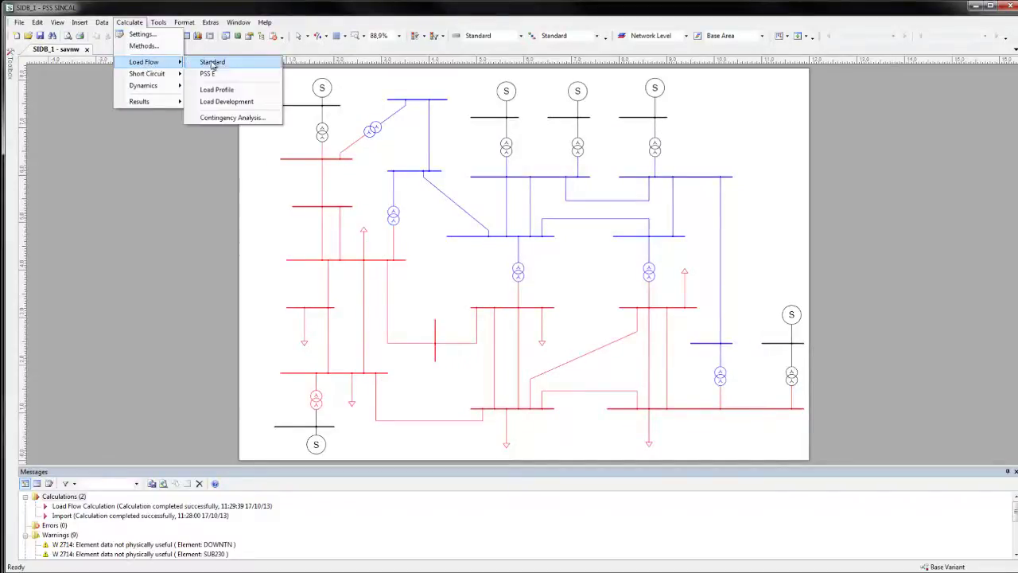
pyautogui.click(213, 63)
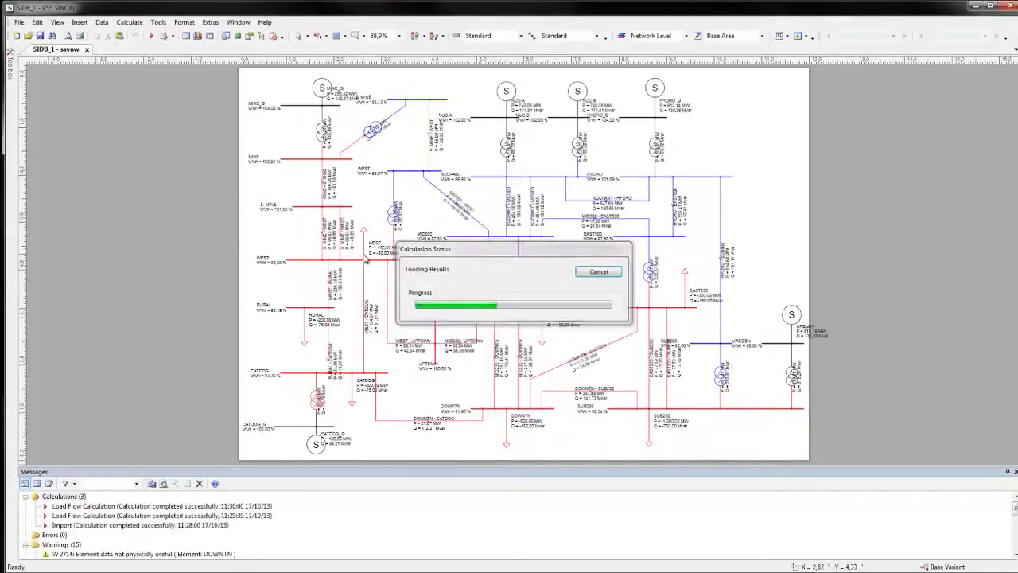
# Display load flow results on the diagram with Compare variants turned on.
pyautogui.click(58, 22)
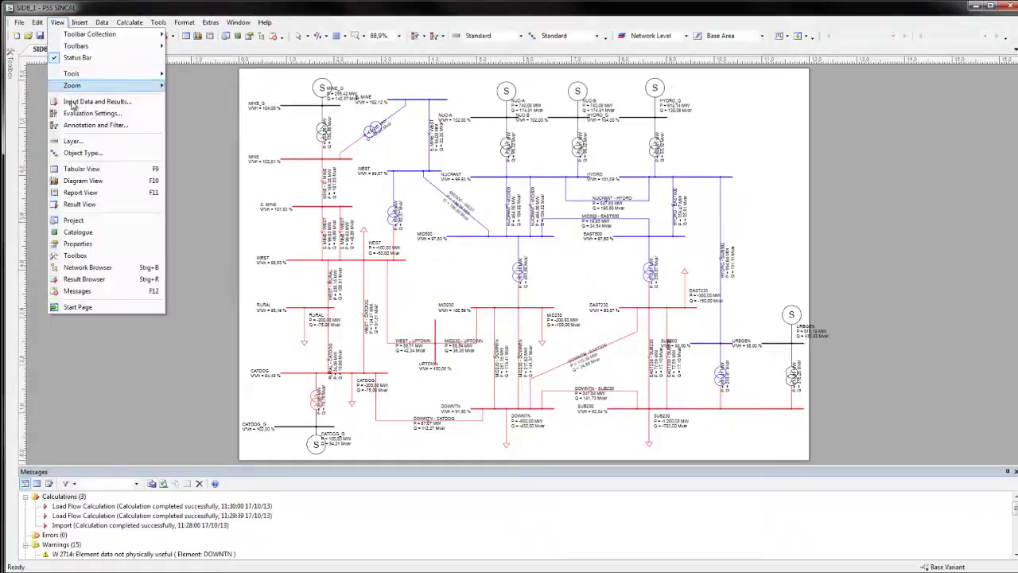
pyautogui.click(73, 102)
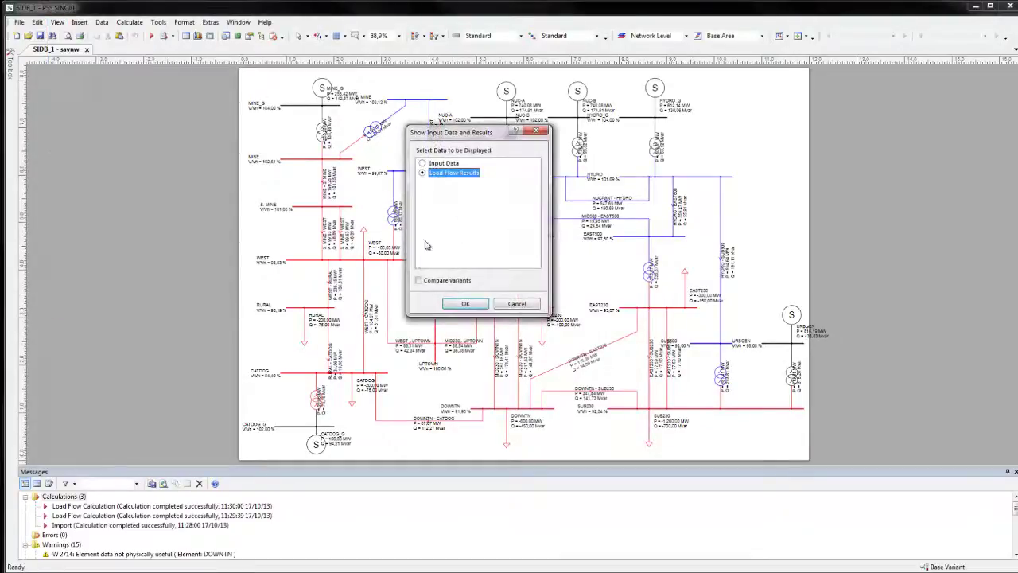
pyautogui.click(452, 285)
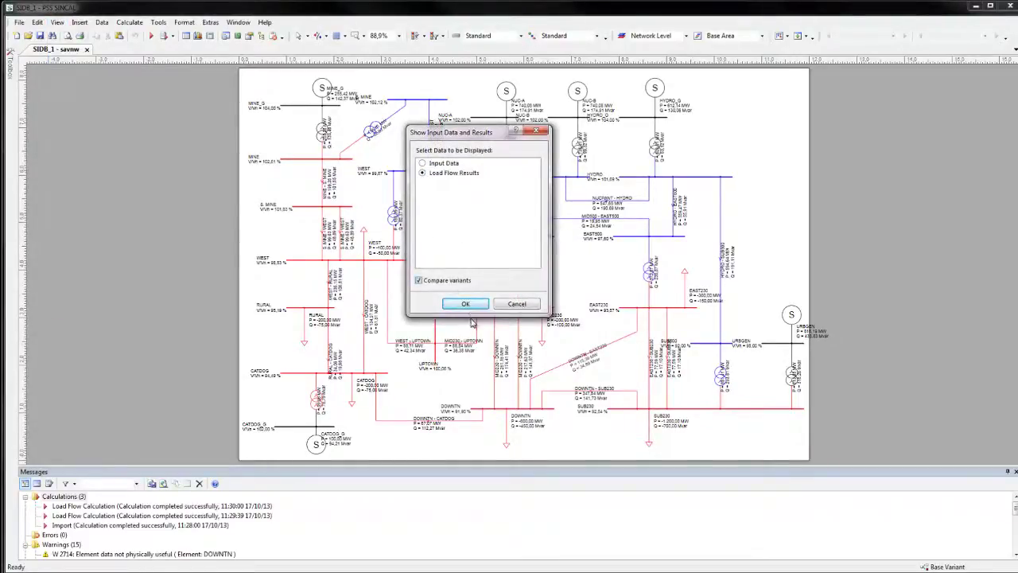
pyautogui.click(470, 309)
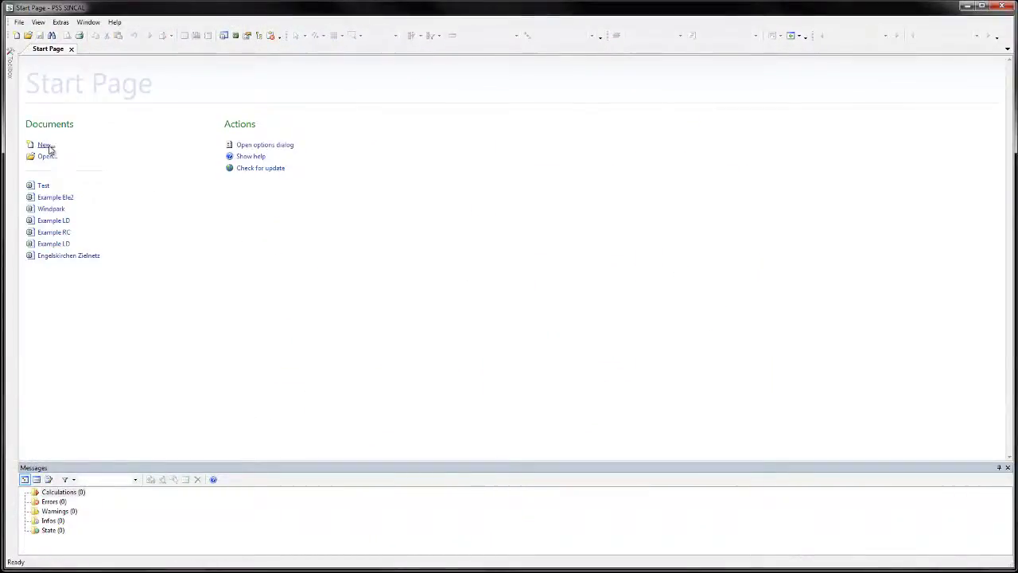
# Create a new schematic network.
pyautogui.click(46, 145)
pyautogui.click(464, 251)
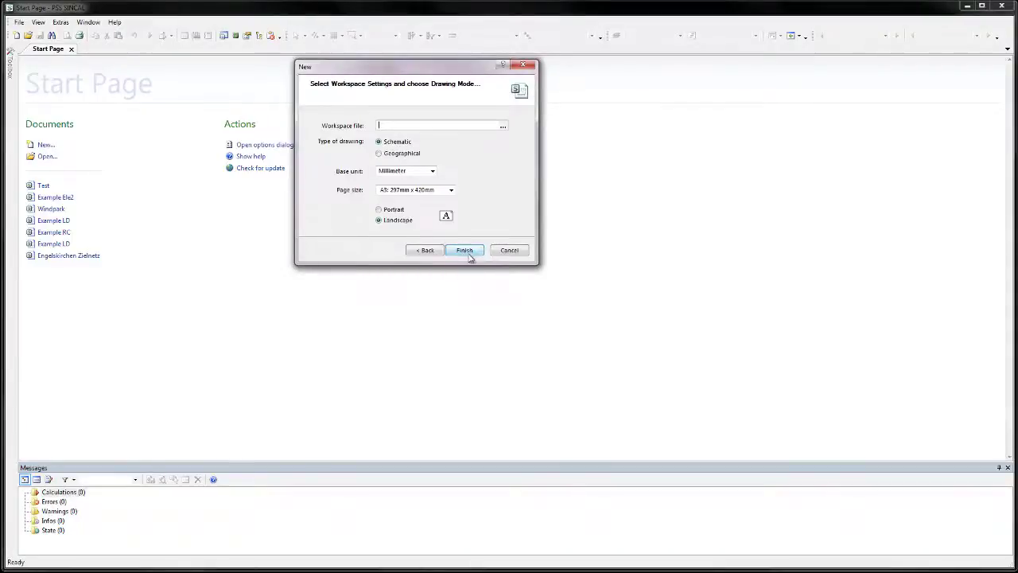
pyautogui.click(466, 251)
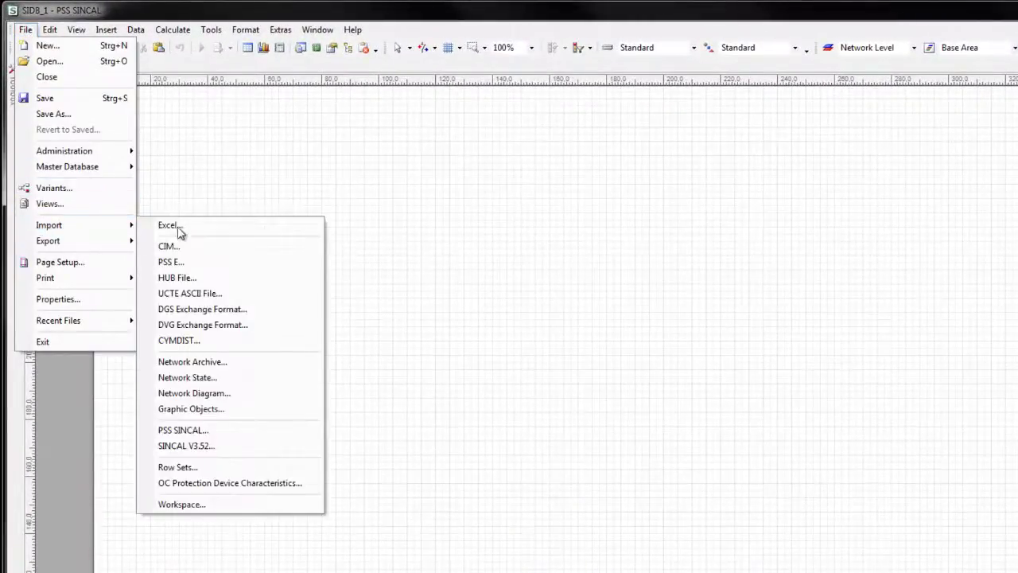
# Import the savnw PSS E data with the graphic file path cleared, so no graphics load.
pyautogui.click(186, 264)
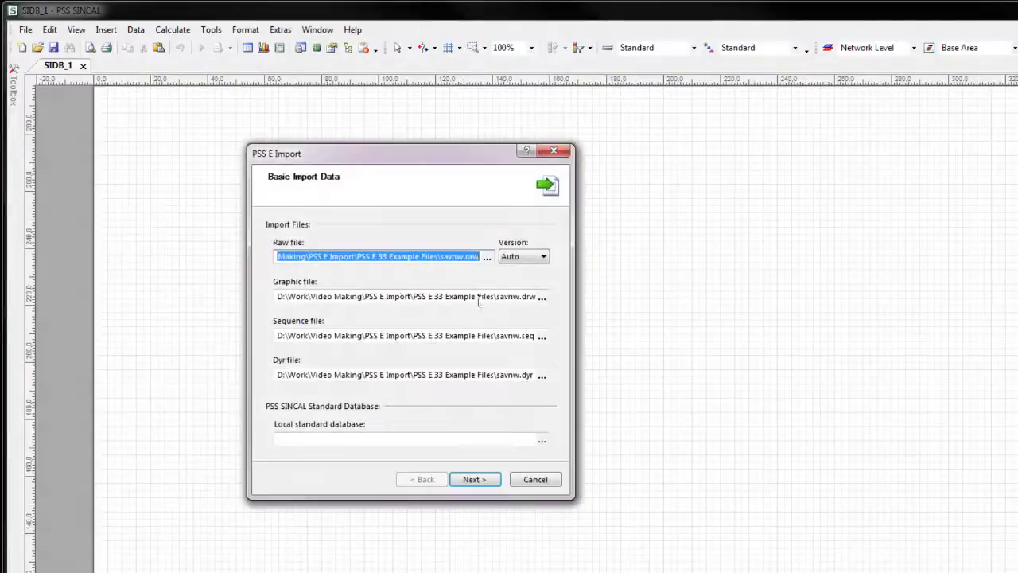
pyautogui.click(491, 297)
pyautogui.press('End')
pyautogui.moveTo(535, 297); pyautogui.dragTo(244, 293)
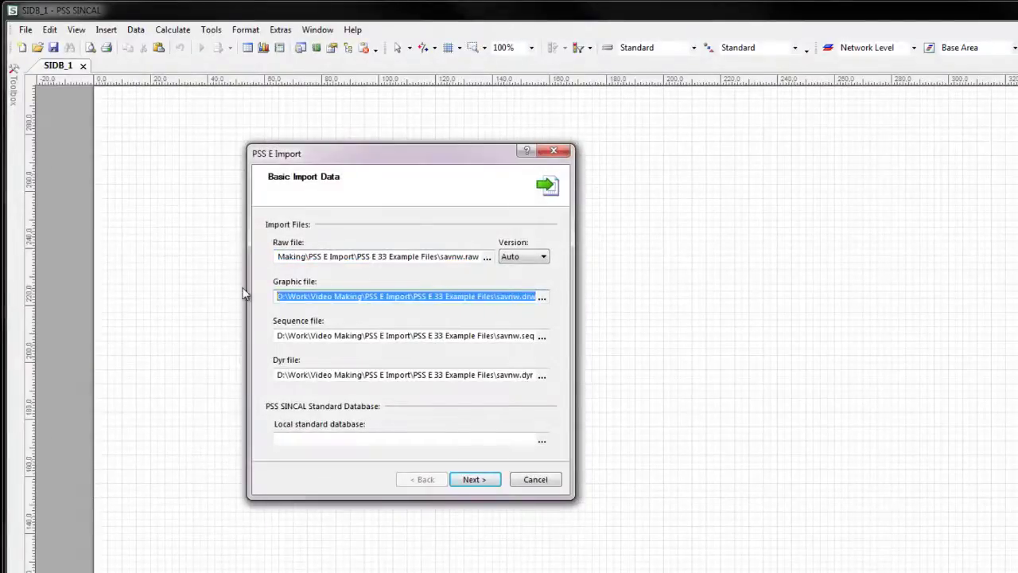
pyautogui.press('Delete')
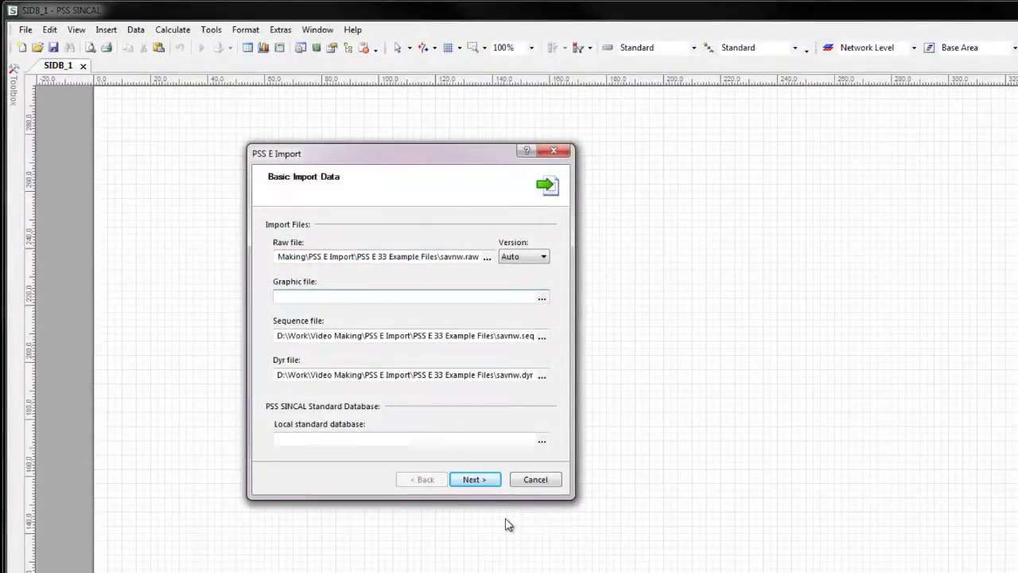
pyautogui.click(484, 481)
pyautogui.click(452, 460)
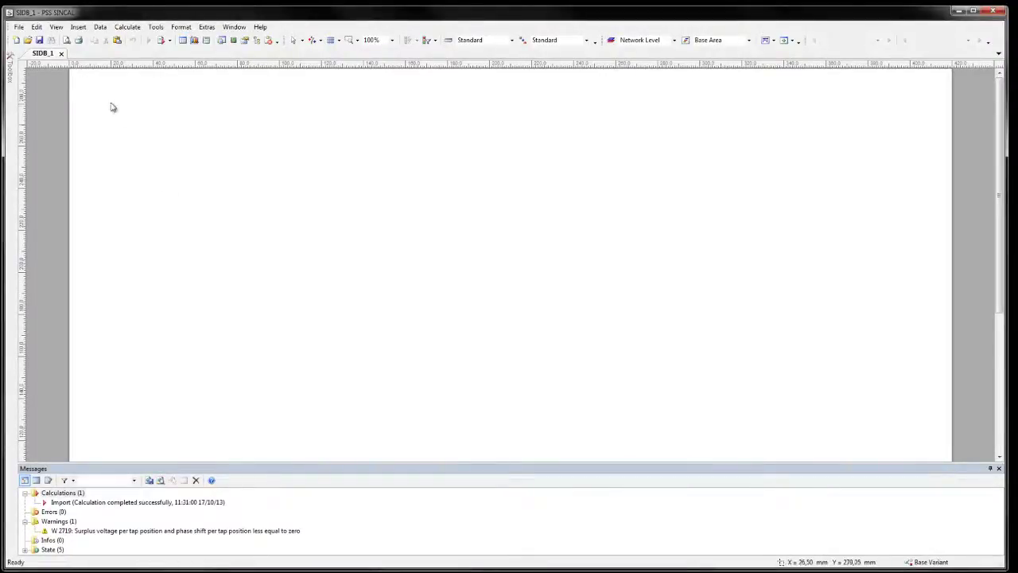
pyautogui.click(56, 26)
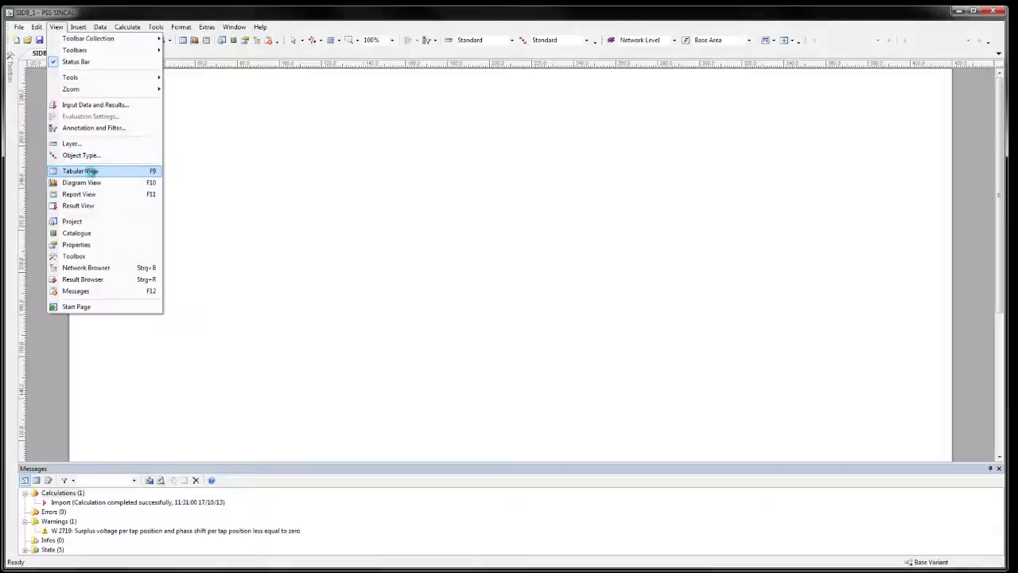
# Switch to Tabular View and run a standard load flow on the imported network.
pyautogui.click(92, 172)
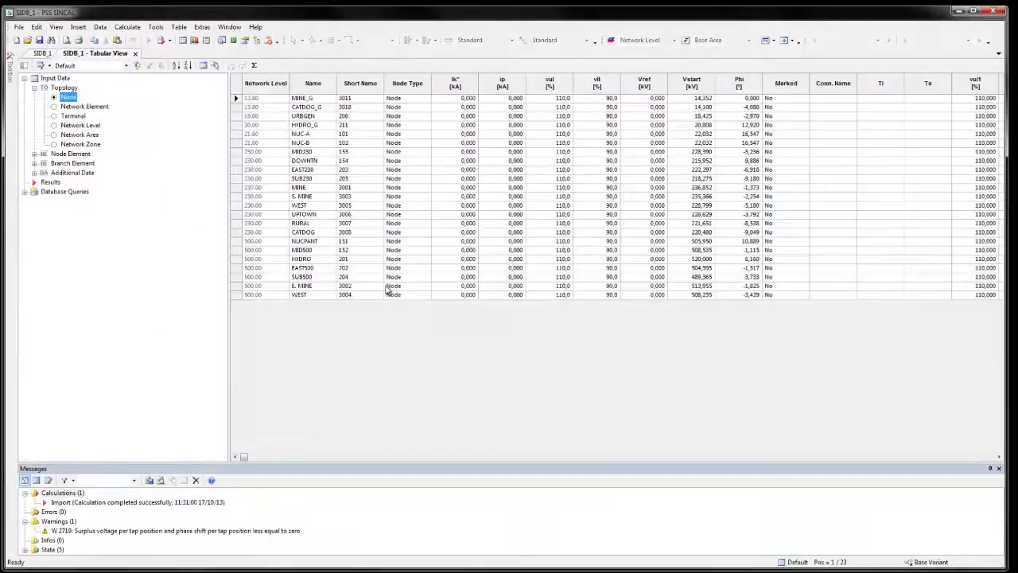
pyautogui.click(128, 26)
pyautogui.moveTo(151, 66)
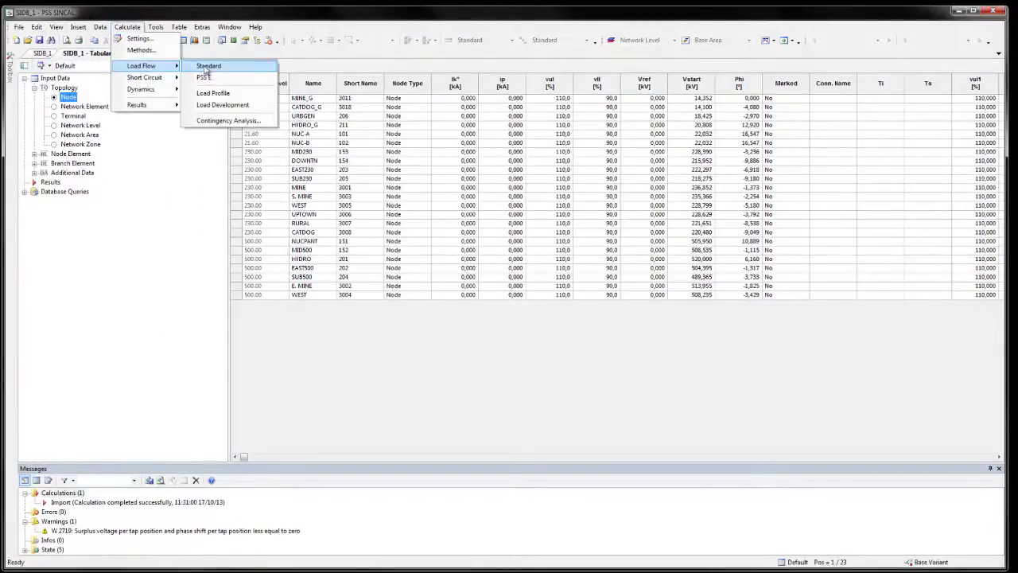
pyautogui.click(210, 68)
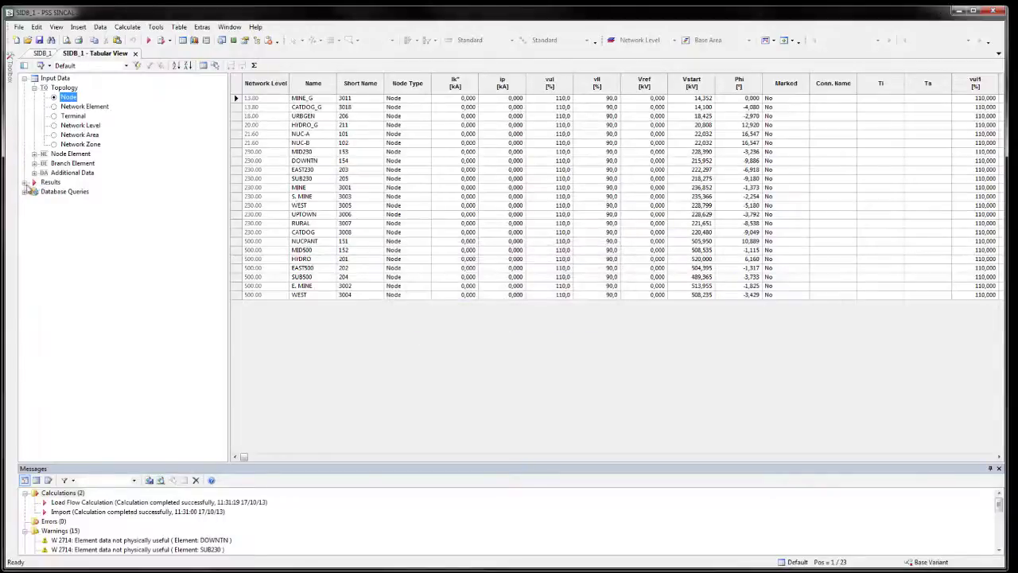
# List Node Results (LF) in the table, then return to the SIDB_1 diagram.
pyautogui.click(34, 192)
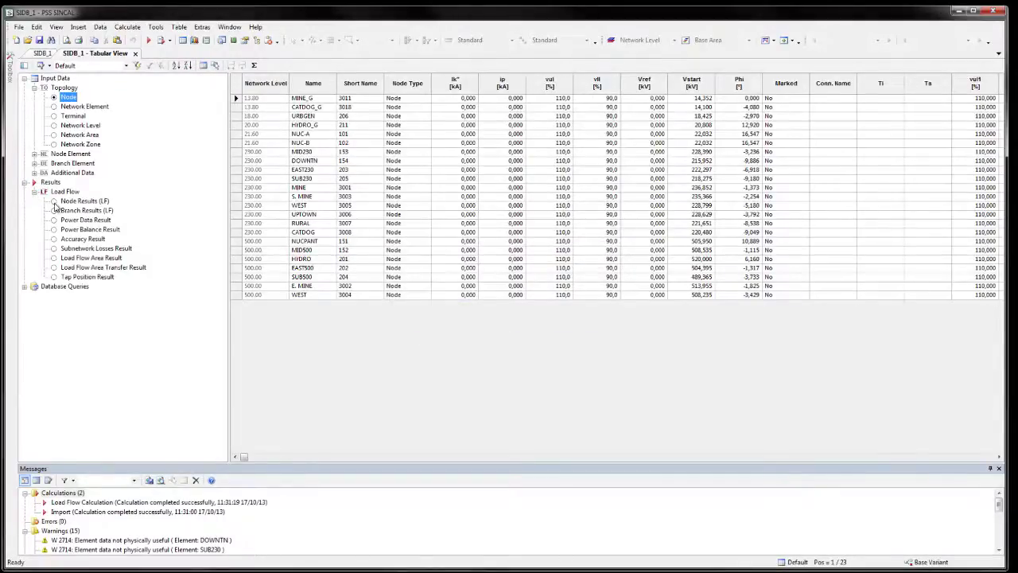
pyautogui.click(55, 201)
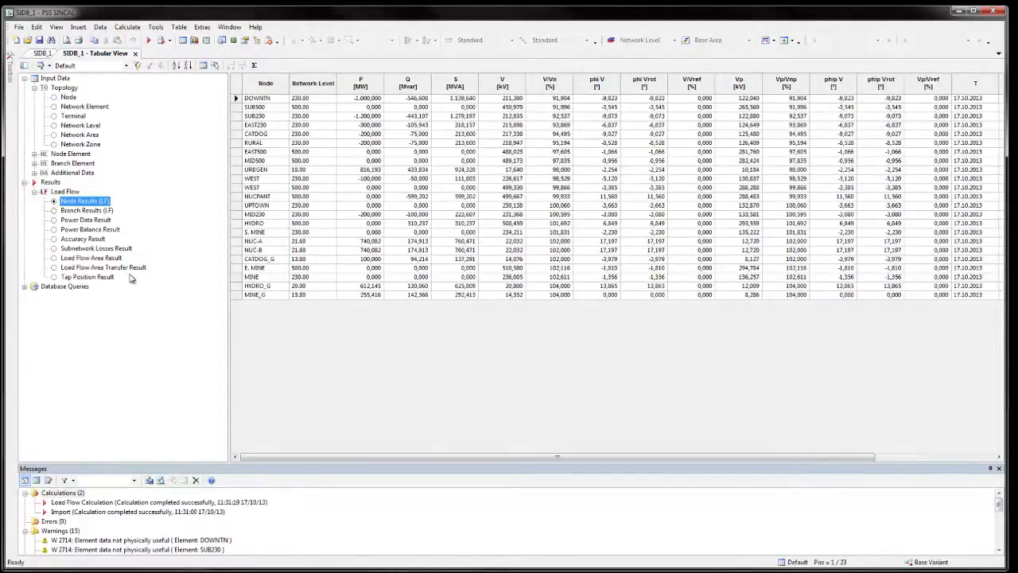
pyautogui.click(44, 53)
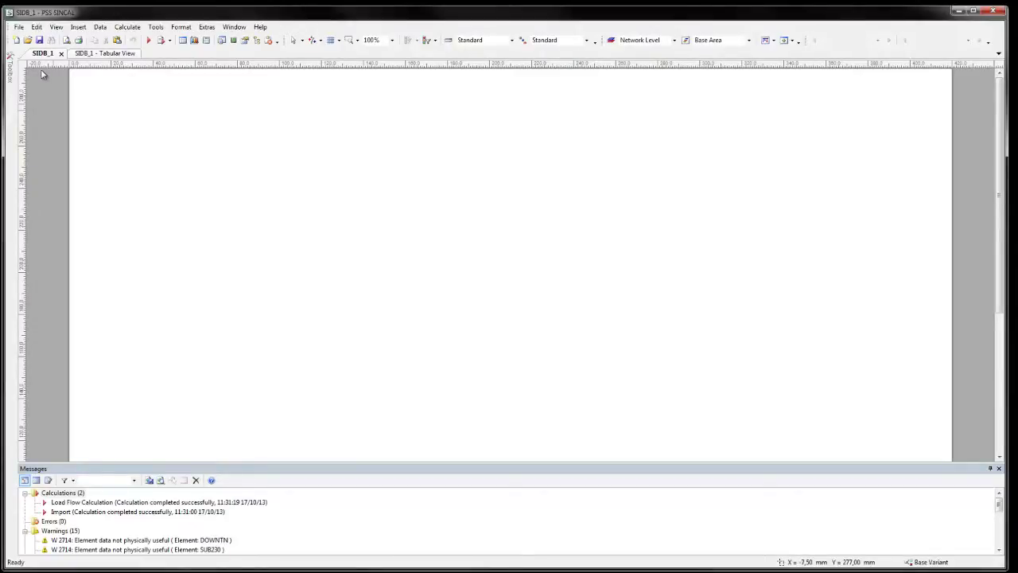
# Open the Network Browser in Update Graphics mode.
pyautogui.click(56, 26)
pyautogui.click(88, 271)
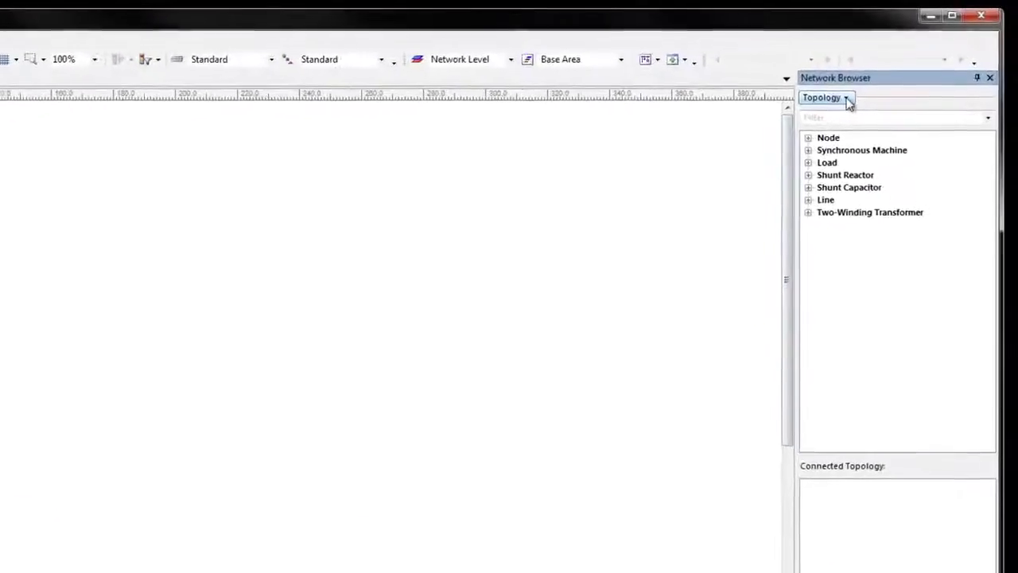
pyautogui.click(846, 98)
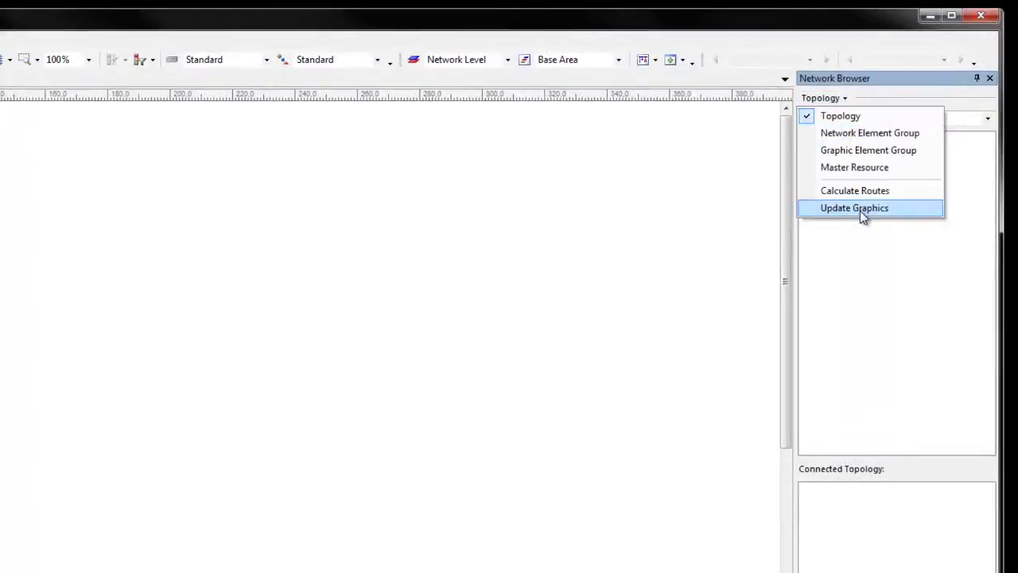
pyautogui.click(860, 210)
# Inspect connections of CATDOG_G, DOWNTN, E. MINE, HYDRO, HYDRO_G and MID230.
pyautogui.click(837, 173)
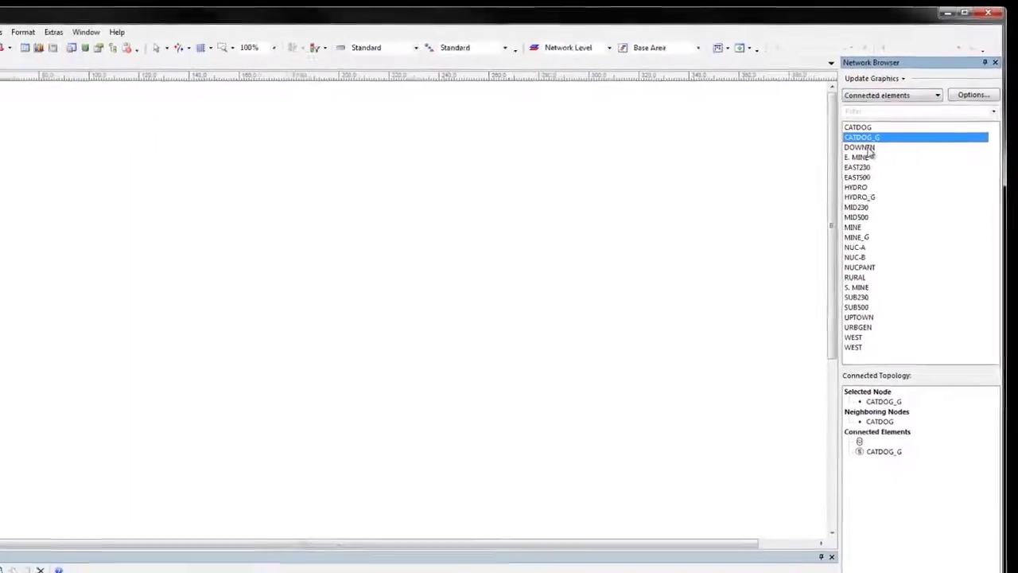
pyautogui.click(843, 169)
pyautogui.click(842, 181)
pyautogui.click(868, 162)
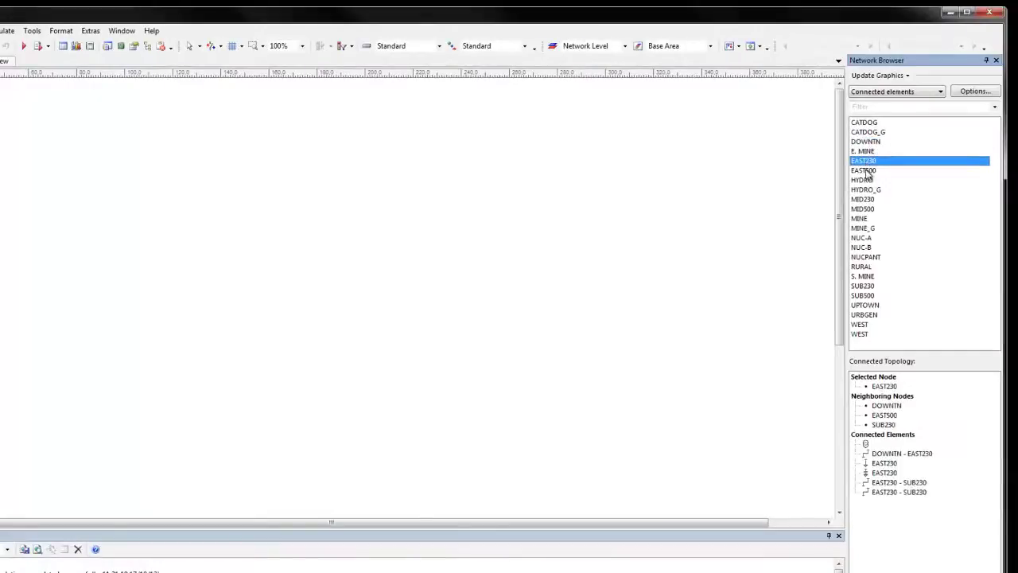
pyautogui.click(867, 170)
pyautogui.click(867, 179)
pyautogui.click(870, 190)
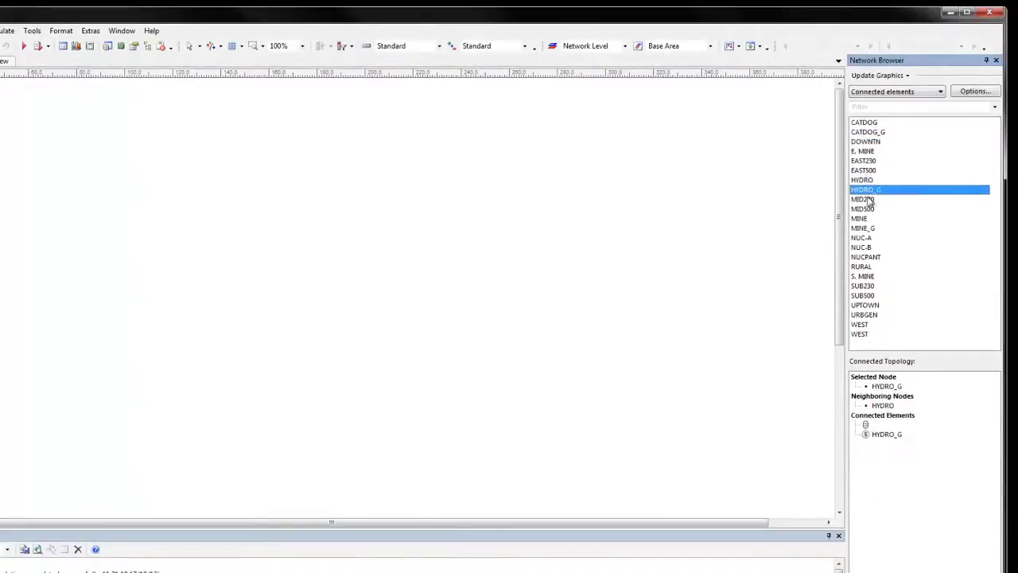
pyautogui.click(867, 200)
pyautogui.click(942, 93)
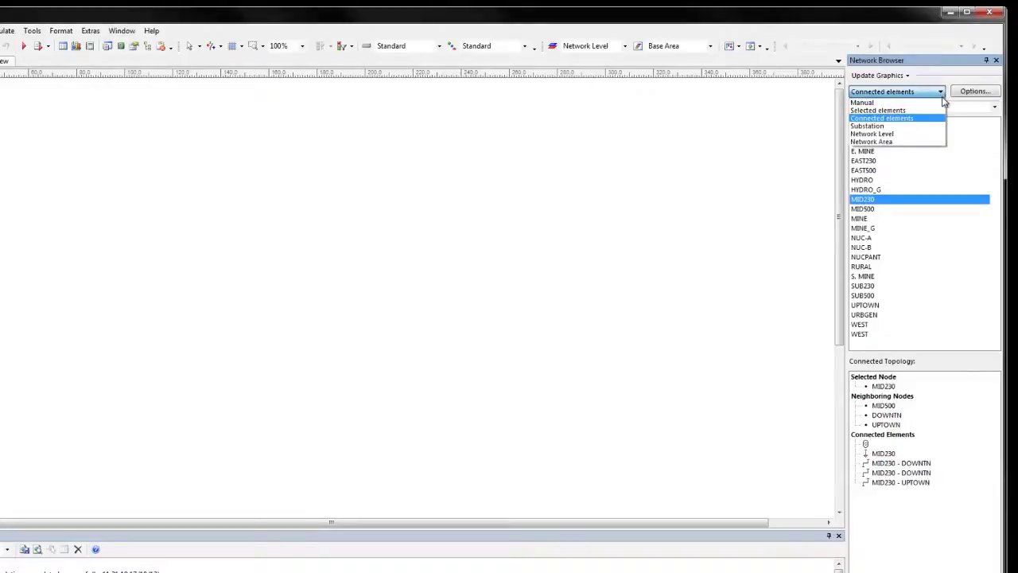
# In Manual mode, place HYDRO, HYDRO_G and MID230 on the empty diagram.
pyautogui.click(942, 102)
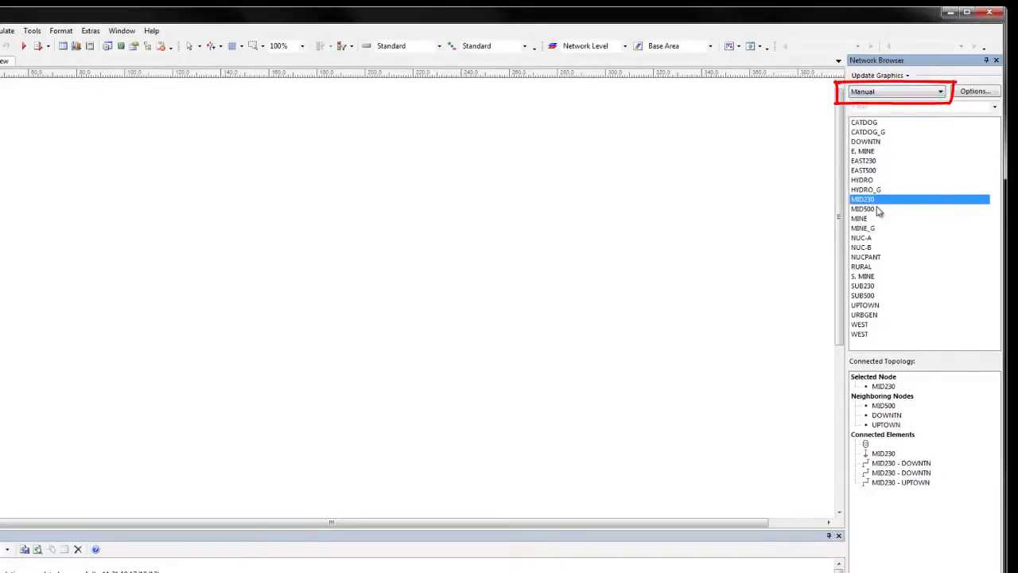
pyautogui.click(860, 180)
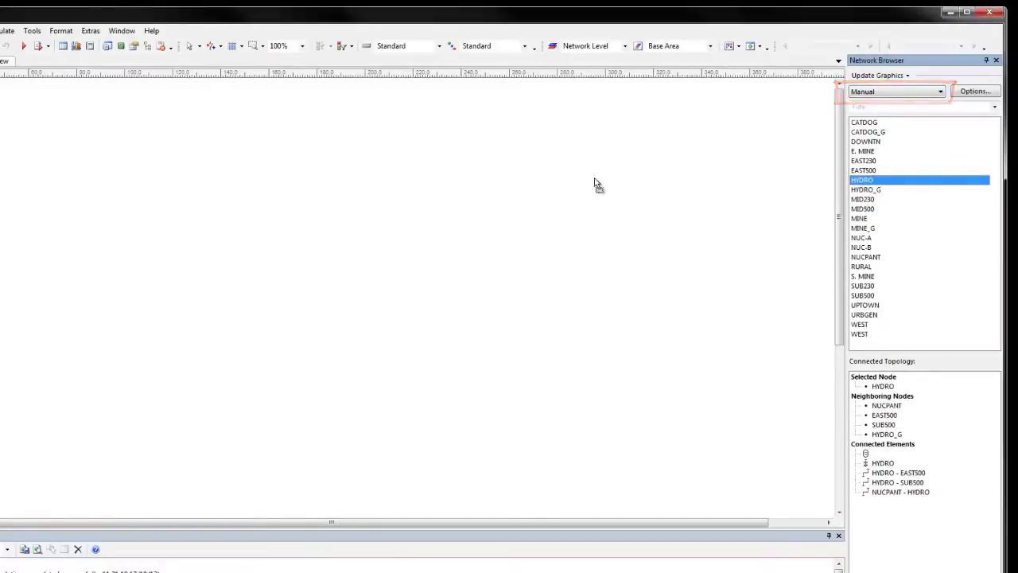
pyautogui.click(869, 190)
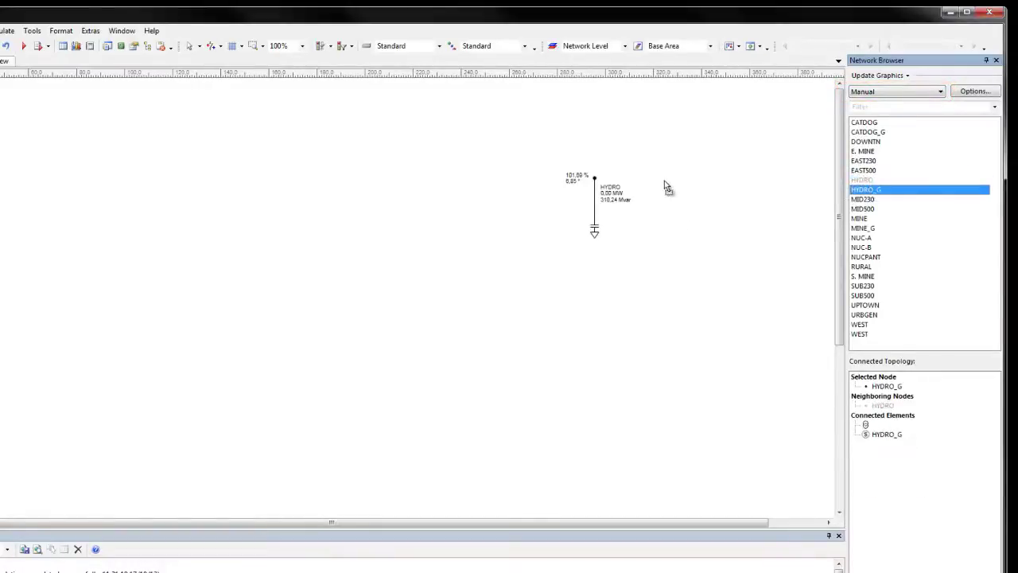
pyautogui.click(866, 199)
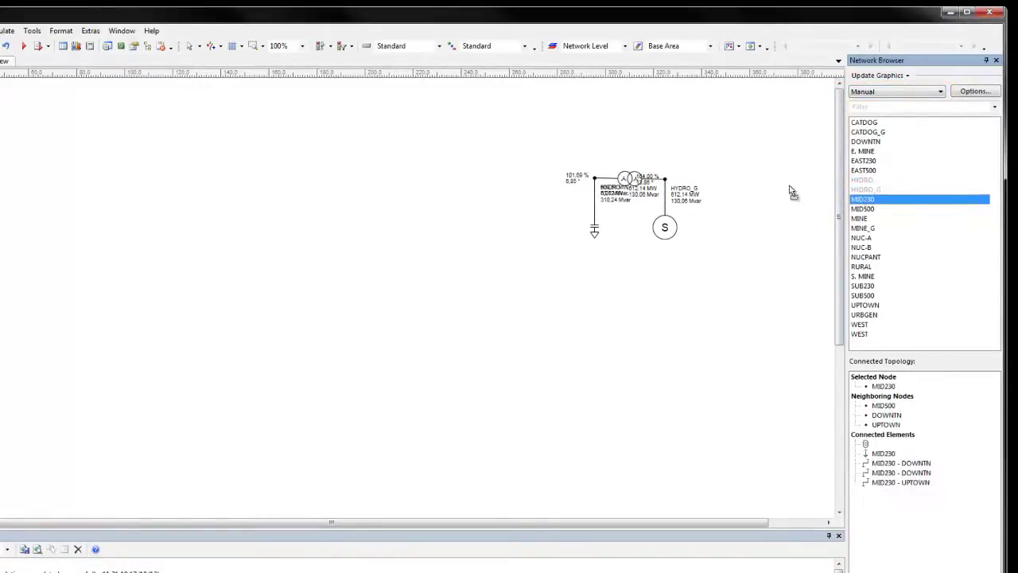
pyautogui.moveTo(781, 185); pyautogui.dragTo(778, 188)
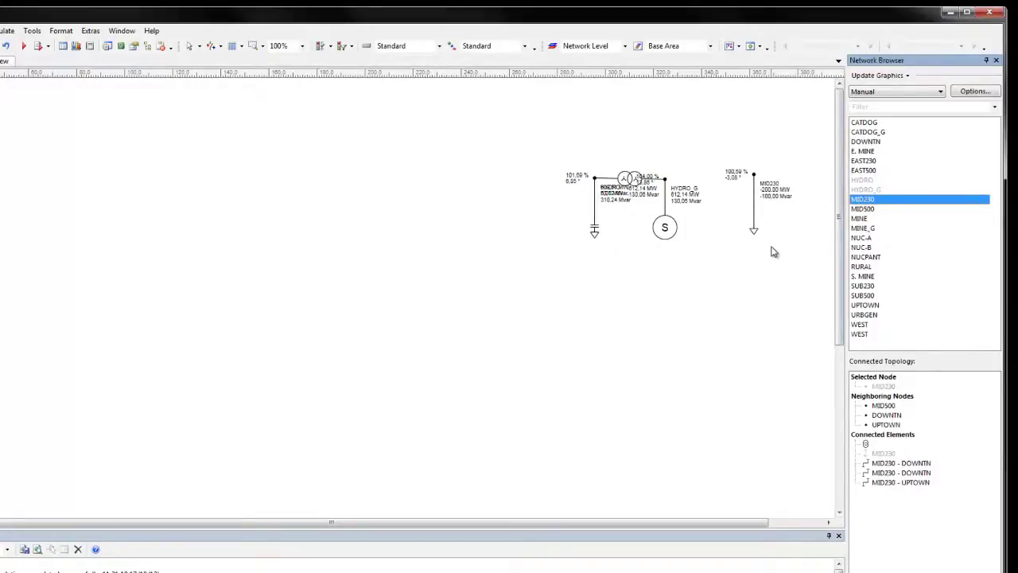
# Delete only the graphics of the placed elements and revert updating to Connected elements.
pyautogui.moveTo(804, 304); pyautogui.dragTo(509, 116)
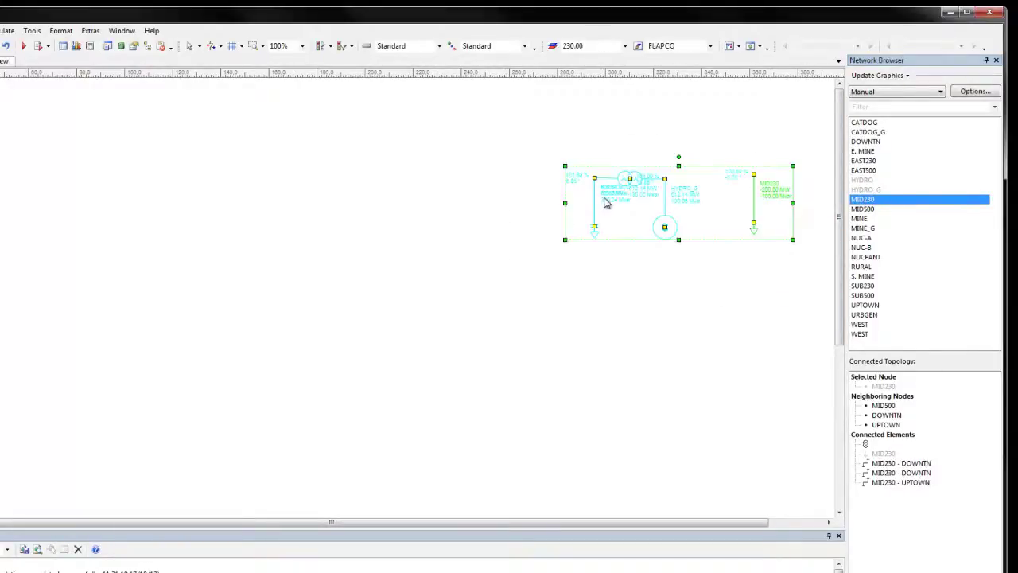
pyautogui.rightClick(605, 203)
pyautogui.click(629, 230)
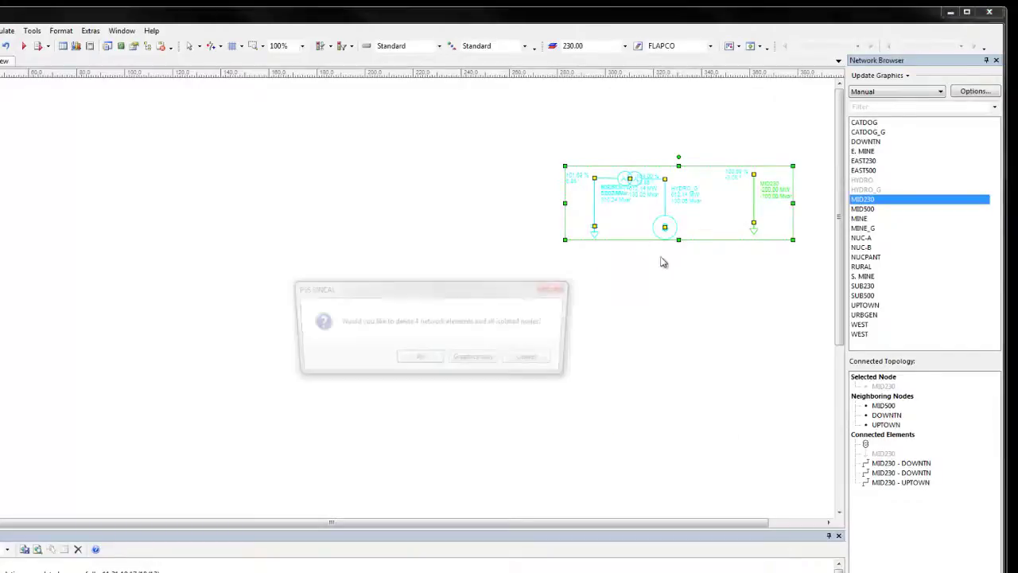
pyautogui.click(477, 359)
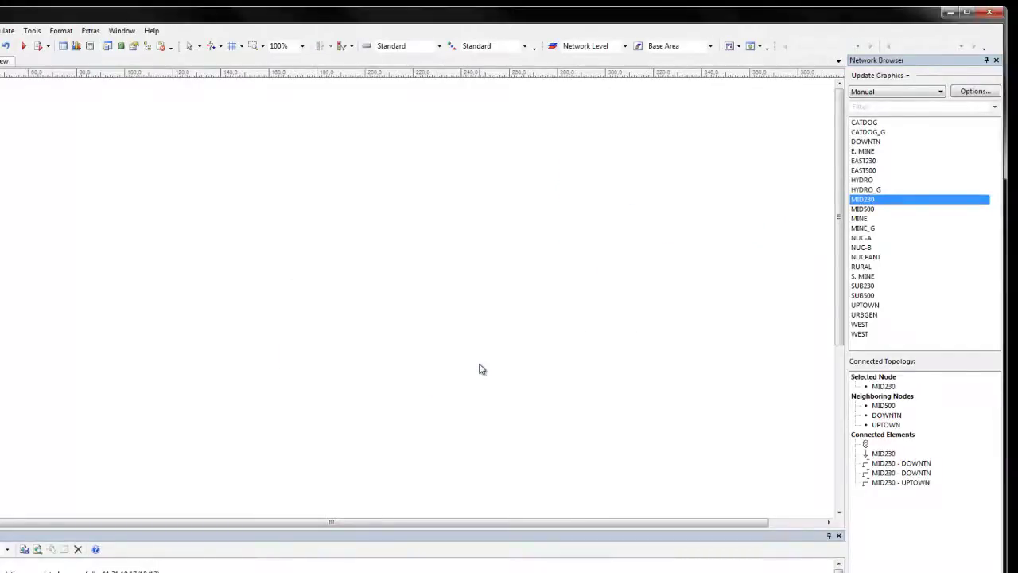
pyautogui.click(914, 96)
pyautogui.click(928, 115)
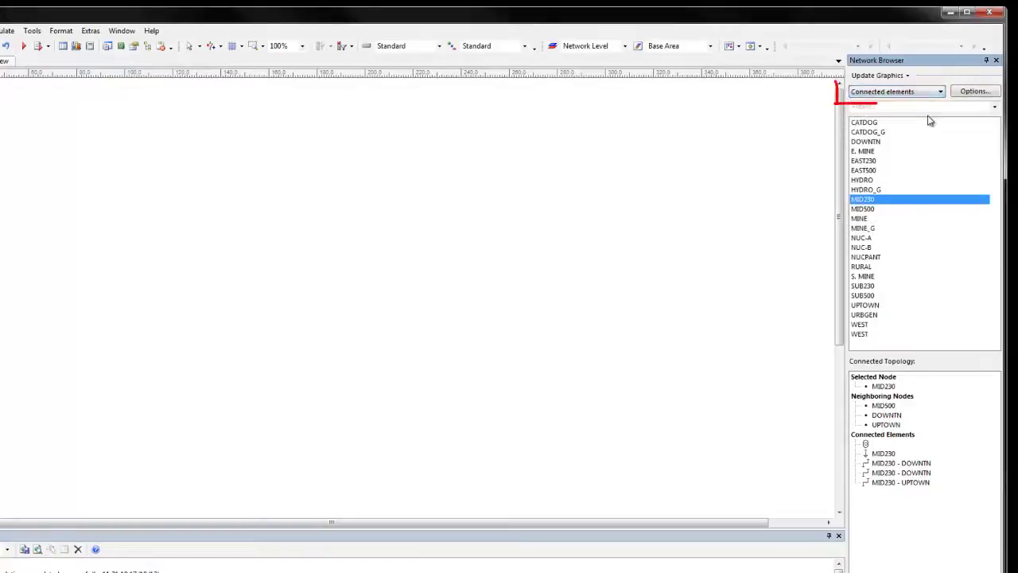
# Generate the schematic from NUCPANT with Hierarchical 2, Down, Autodetect, fitting the page.
pyautogui.click(974, 92)
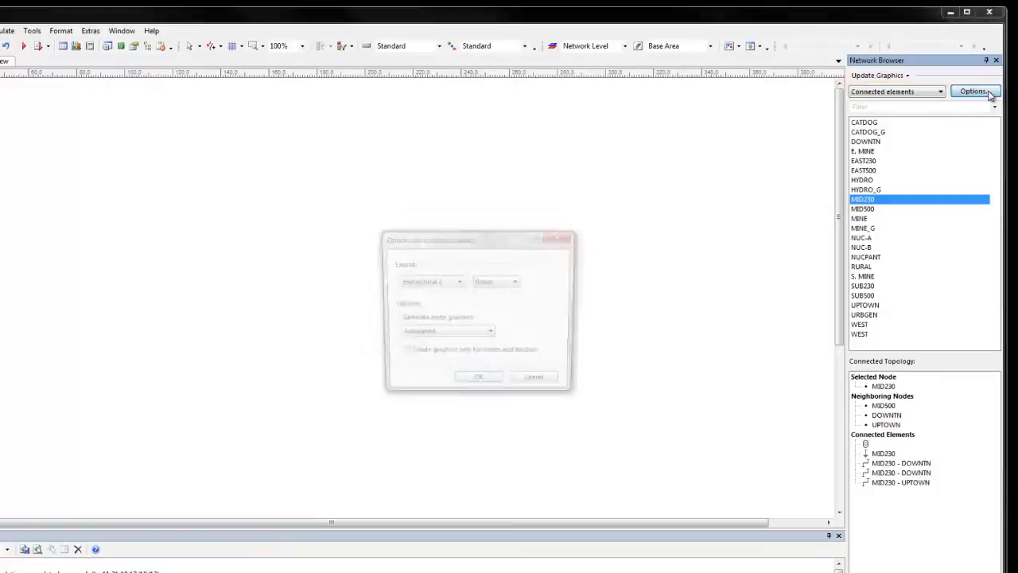
pyautogui.click(459, 285)
pyautogui.click(460, 284)
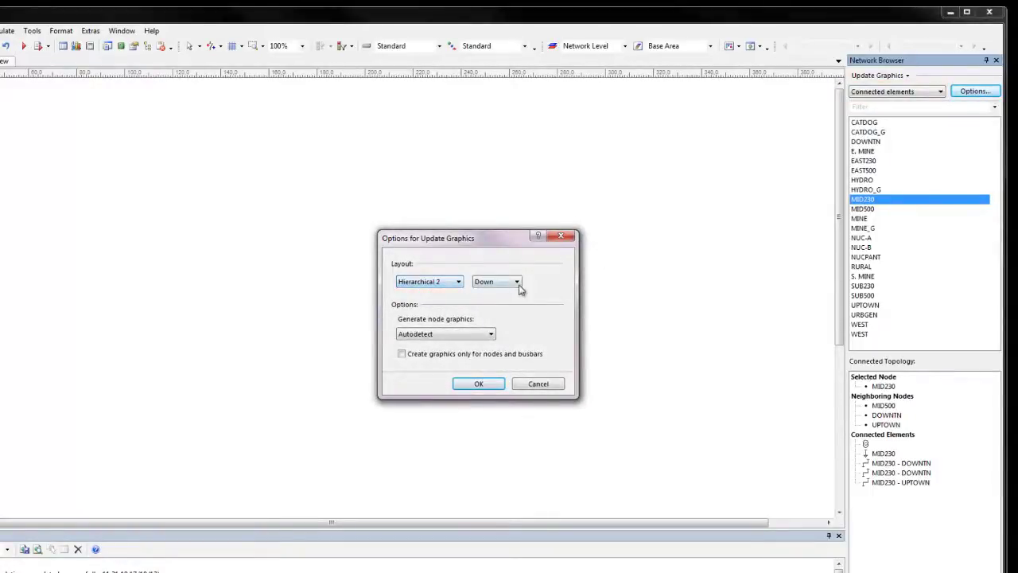
pyautogui.click(517, 284)
pyautogui.click(519, 288)
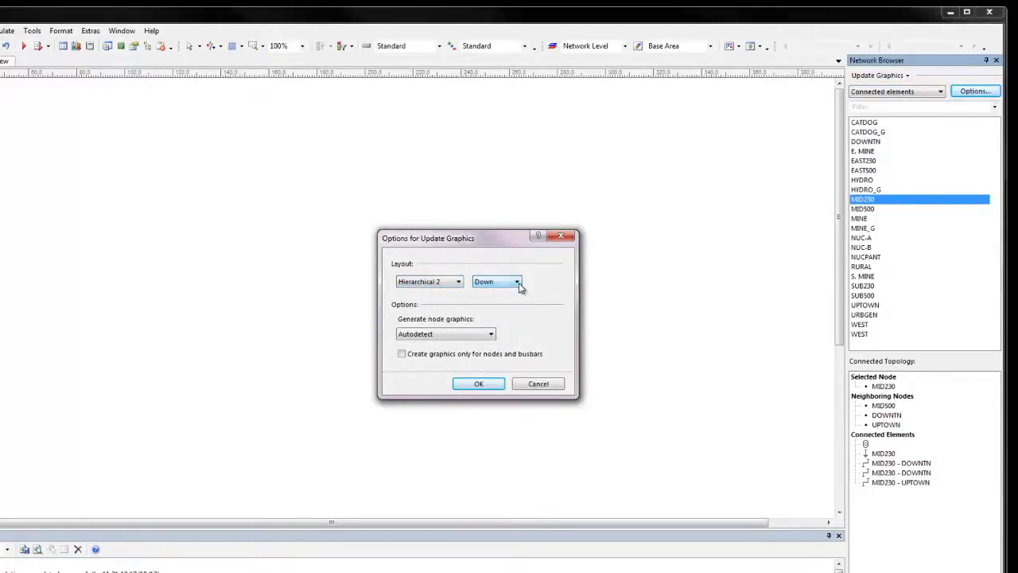
pyautogui.click(493, 335)
pyautogui.click(492, 336)
pyautogui.click(488, 387)
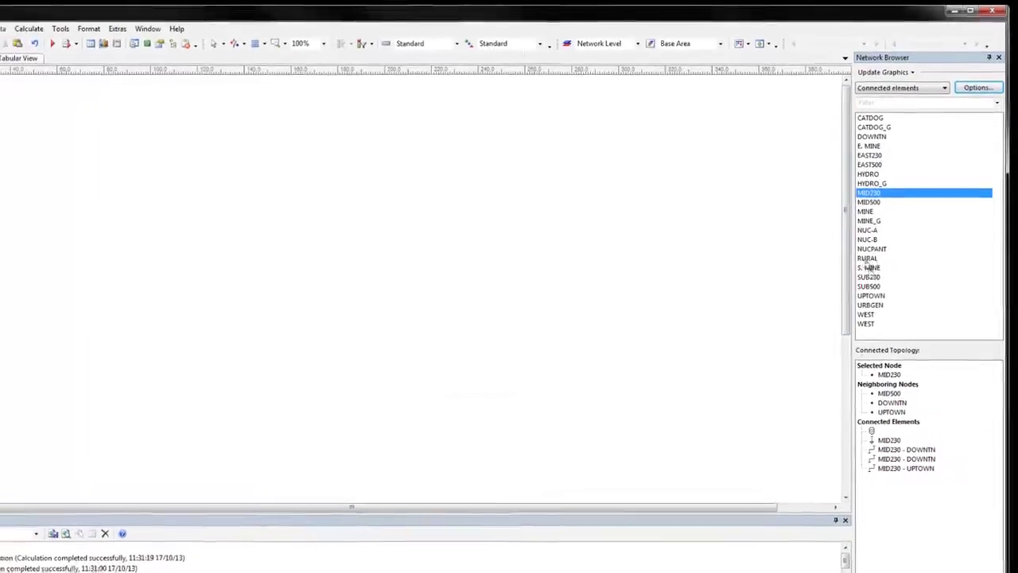
pyautogui.click(872, 248)
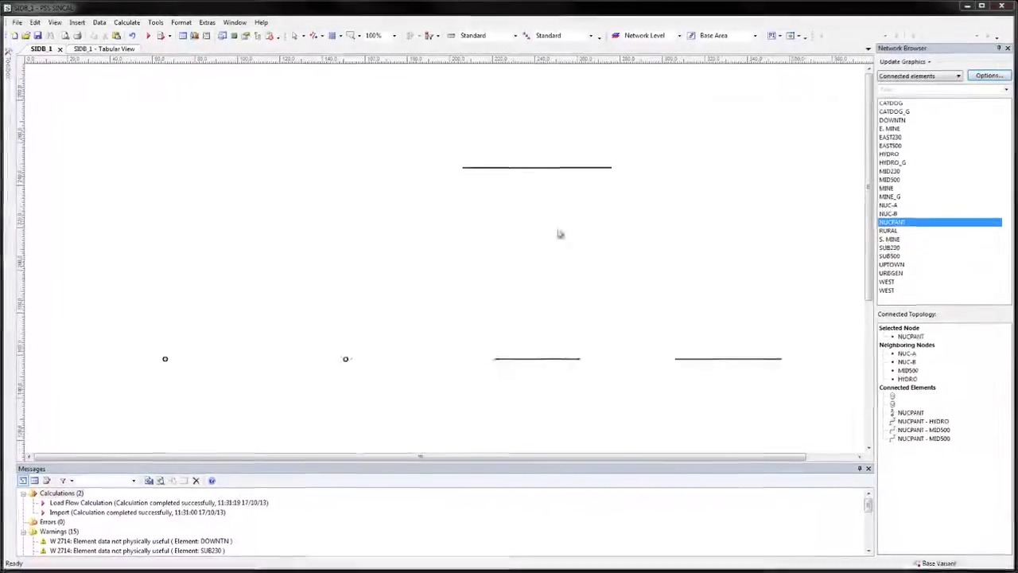
pyautogui.click(567, 318)
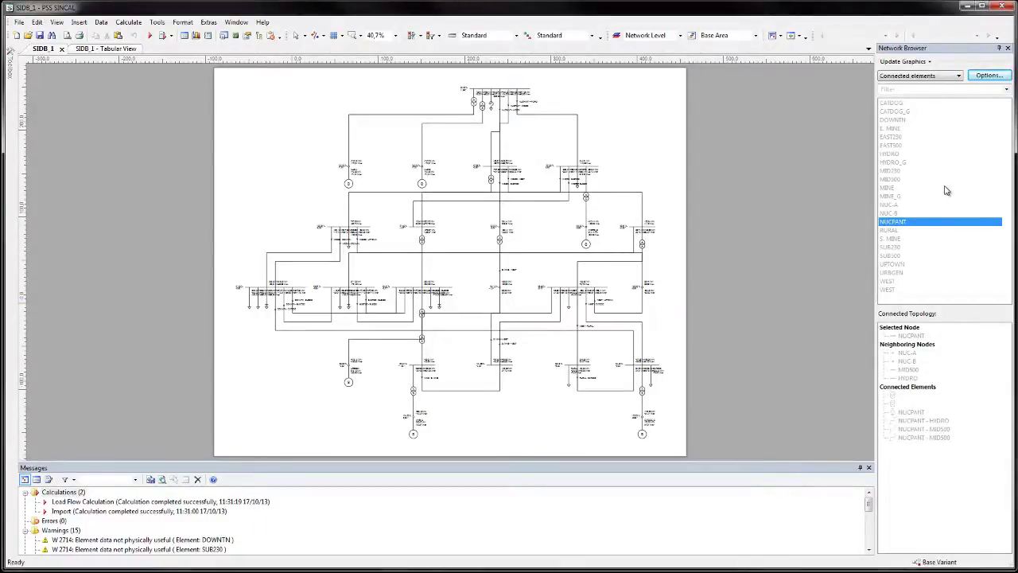
# Run Check Graphics on all objects from the MINE node and confirm 0 objects lack graphic data.
pyautogui.rightClick(937, 188)
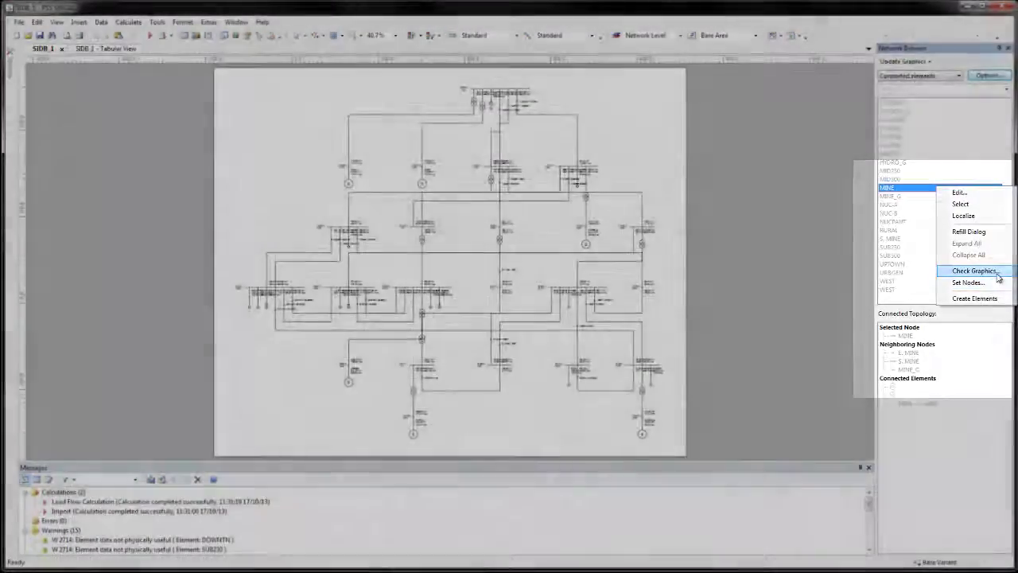
pyautogui.click(974, 270)
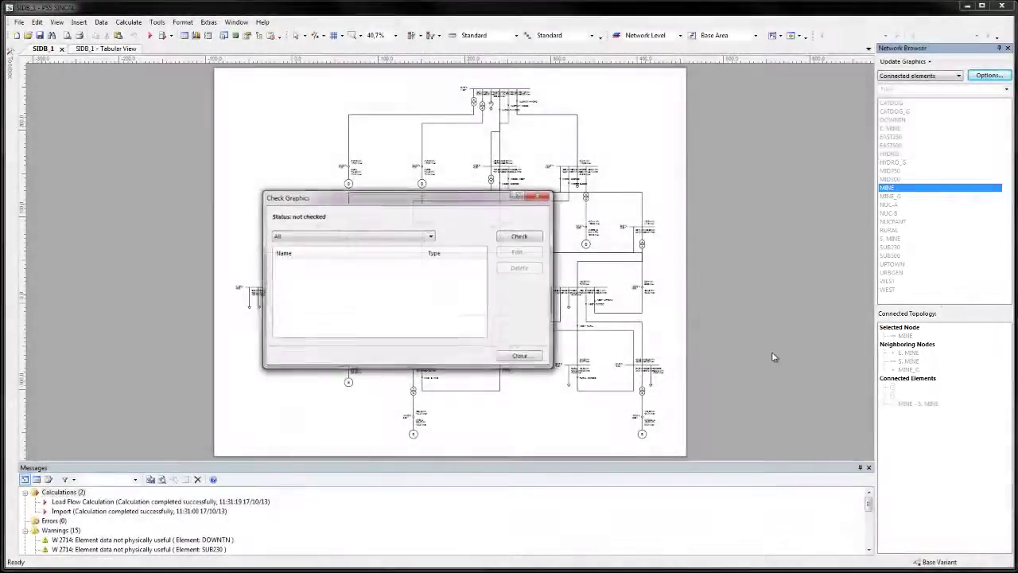
pyautogui.click(431, 239)
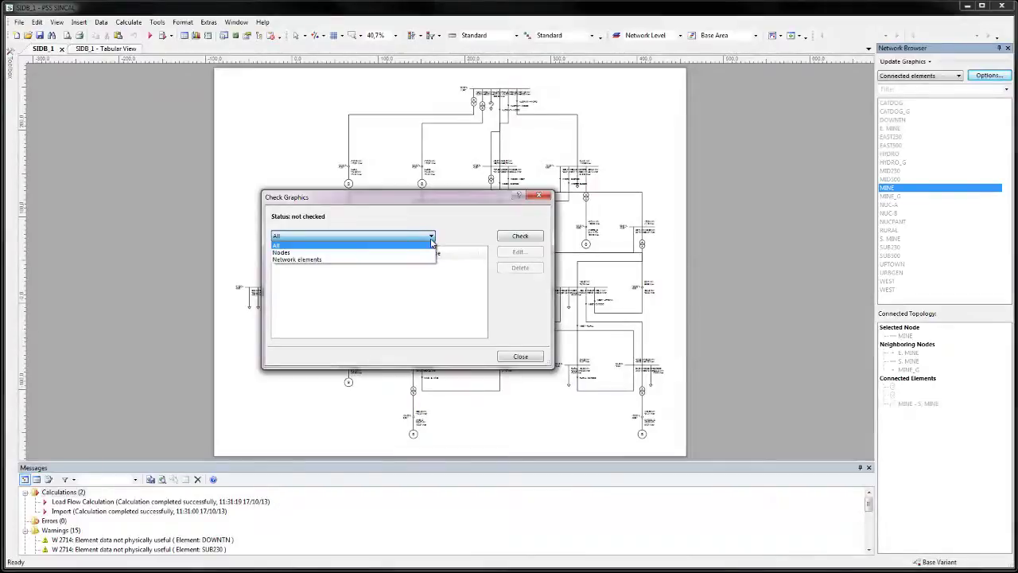
pyautogui.click(431, 242)
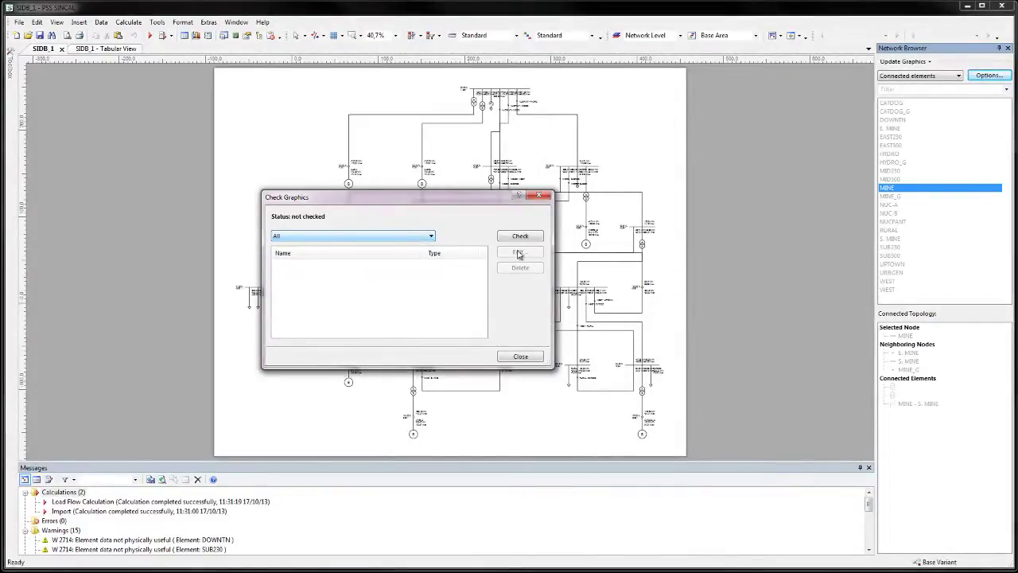
pyautogui.click(522, 239)
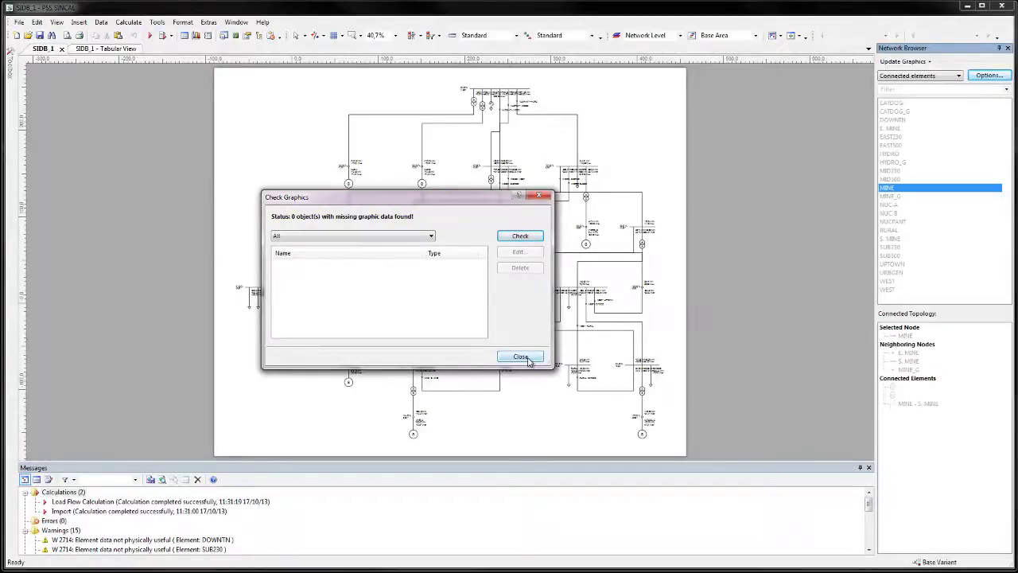
pyautogui.click(521, 357)
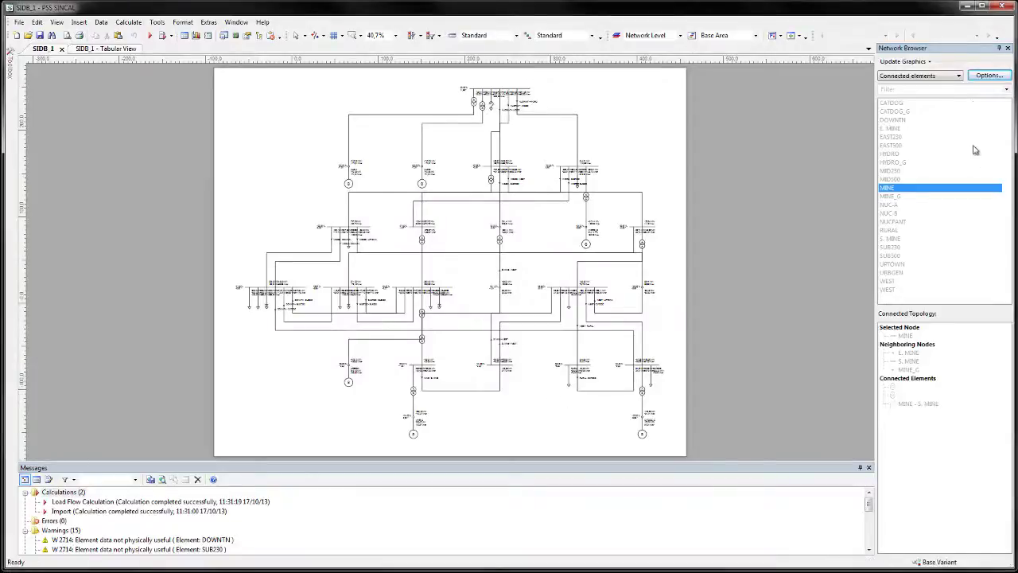